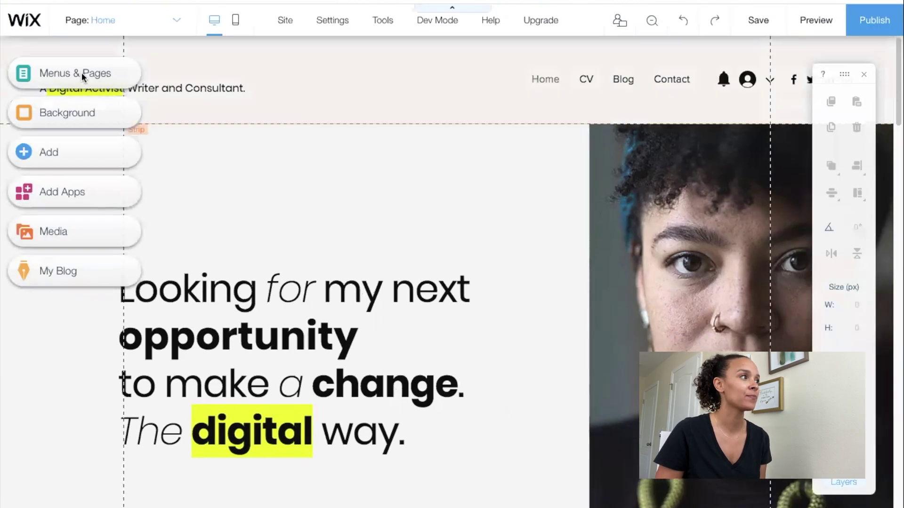
Step: Delete the large existing headline text from the first column of the Home page
{"action": "left_click", "coordinate": [81, 72]}
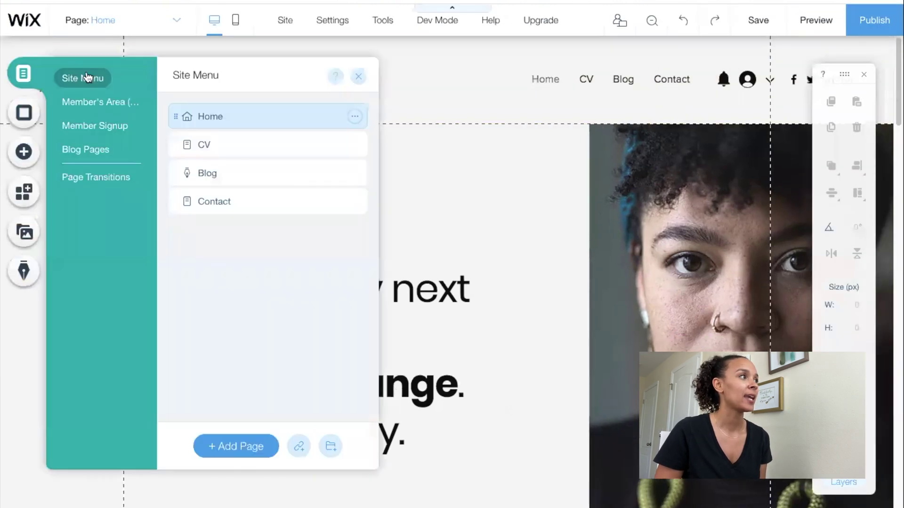
{"action": "left_click", "coordinate": [454, 294]}
{"action": "left_click", "coordinate": [857, 127]}
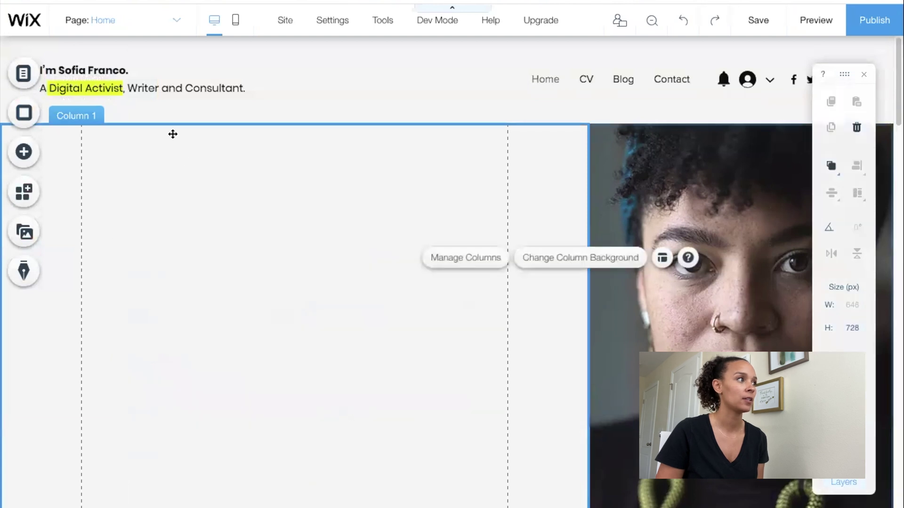
{"action": "scroll", "coordinate": [519, 273], "scroll_direction": "down", "scroll_amount": 1}
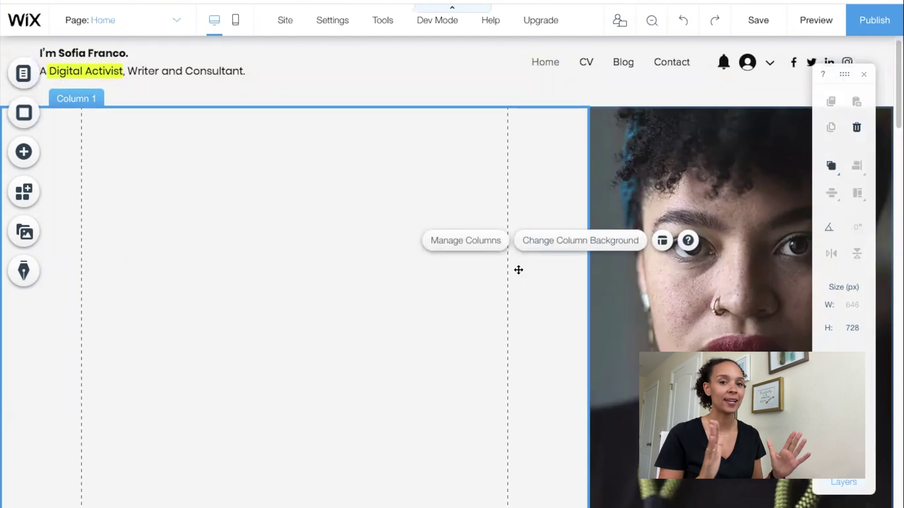
Step: Add a Heading 1 text element, widen it to about 605 px, and place it in the upper part of the first column
{"action": "left_click", "coordinate": [24, 153]}
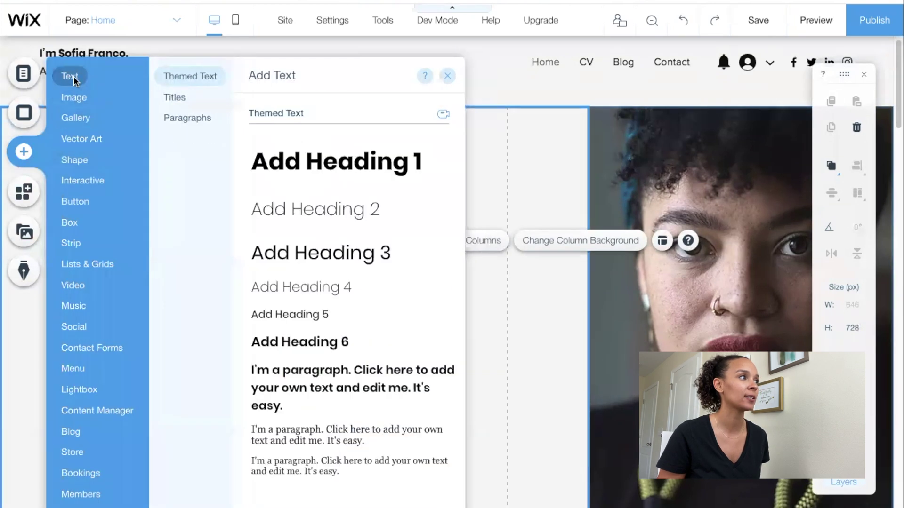
{"action": "left_click", "coordinate": [331, 164]}
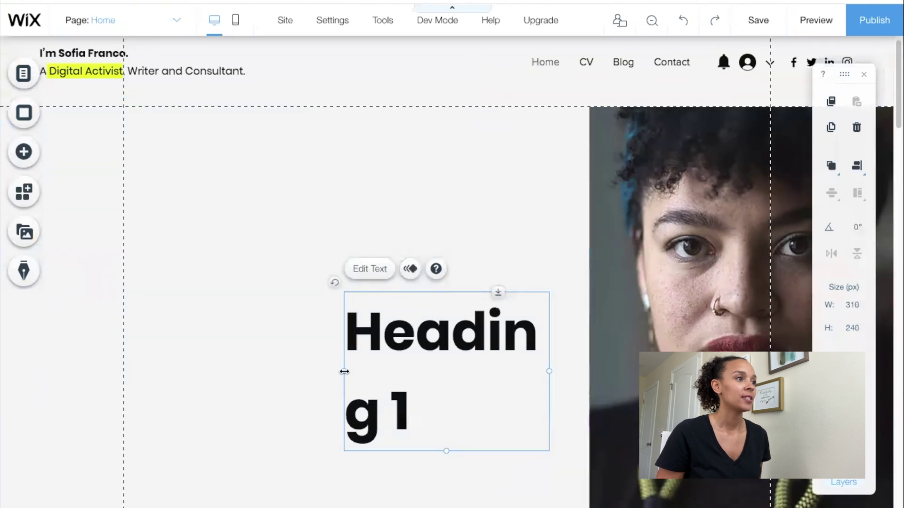
{"action": "left_click_drag", "start_coordinate": [237, 359], "coordinate": [147, 349]}
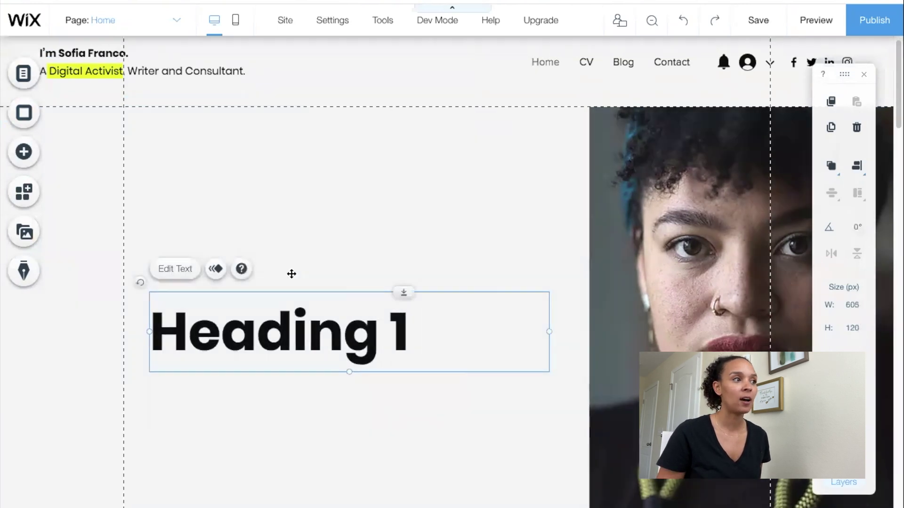
{"action": "left_click_drag", "start_coordinate": [326, 322], "coordinate": [315, 245]}
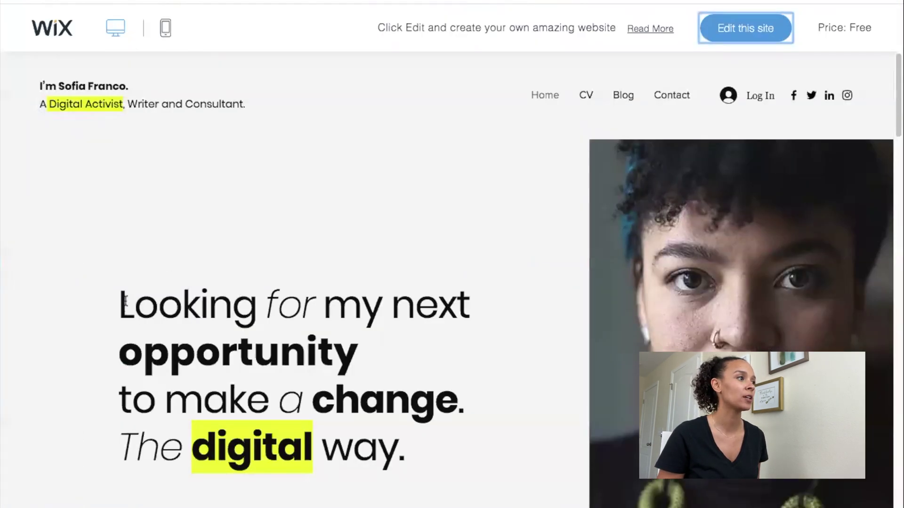
Step: Copy the "Looking for my next opportunity to make a change. The digital way." headline from the template preview and paste it over the heading placeholder
{"action": "left_click_drag", "start_coordinate": [124, 300], "coordinate": [410, 434]}
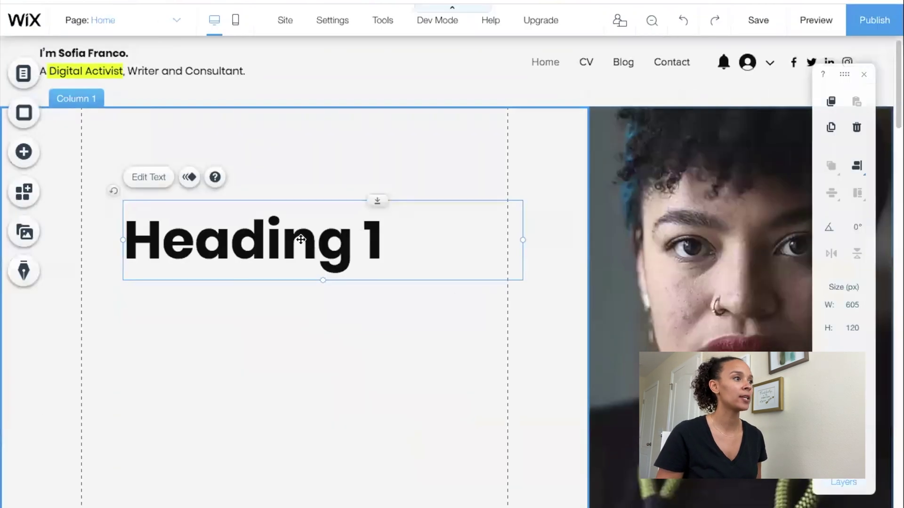
{"action": "double_click", "coordinate": [301, 239]}
{"action": "key", "text": "ctrl+v"}
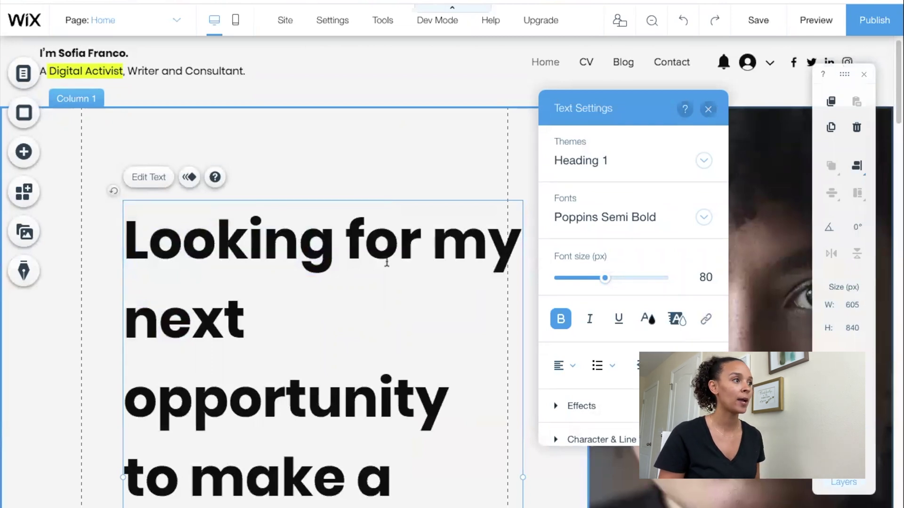
Step: Set the whole headline's font size to 59 px and shift the text box sideways to just inside the column's left gridline
{"action": "key", "text": "ctrl+a"}
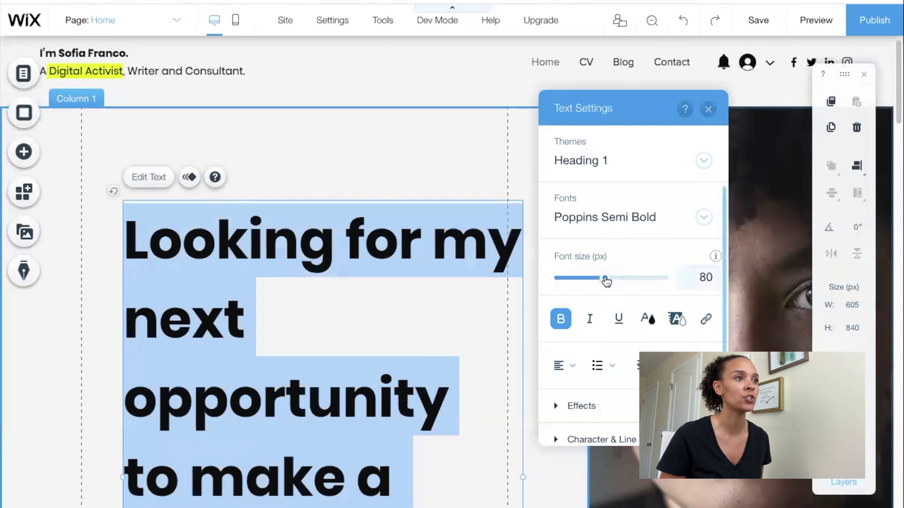
{"action": "left_click_drag", "start_coordinate": [606, 281], "coordinate": [593, 282]}
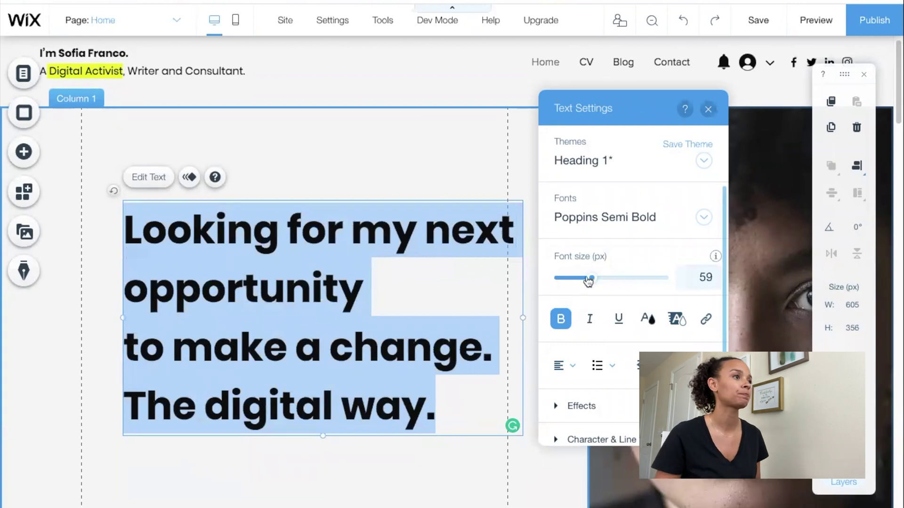
{"action": "left_click", "coordinate": [399, 227]}
{"action": "left_click_drag", "start_coordinate": [399, 227], "coordinate": [367, 227]}
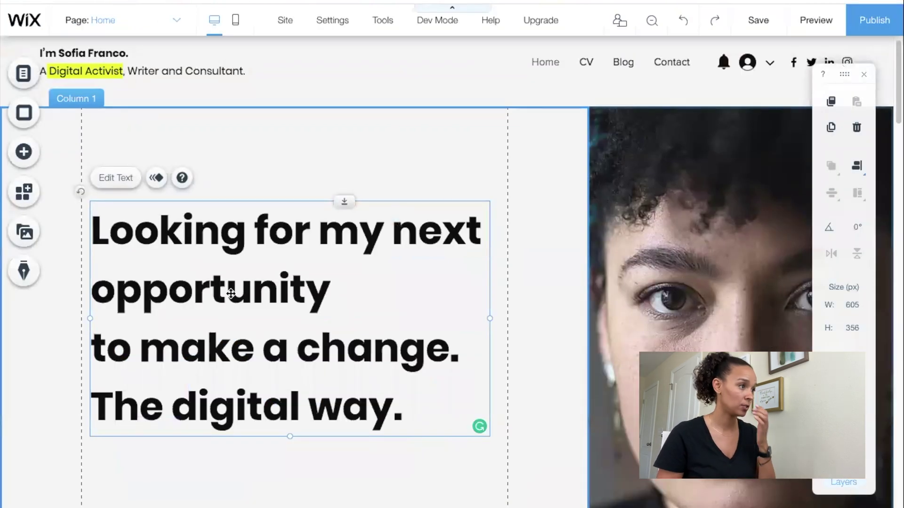
Step: Change the font of the entire headline to Poppins Extra Light
{"action": "left_click", "coordinate": [123, 178]}
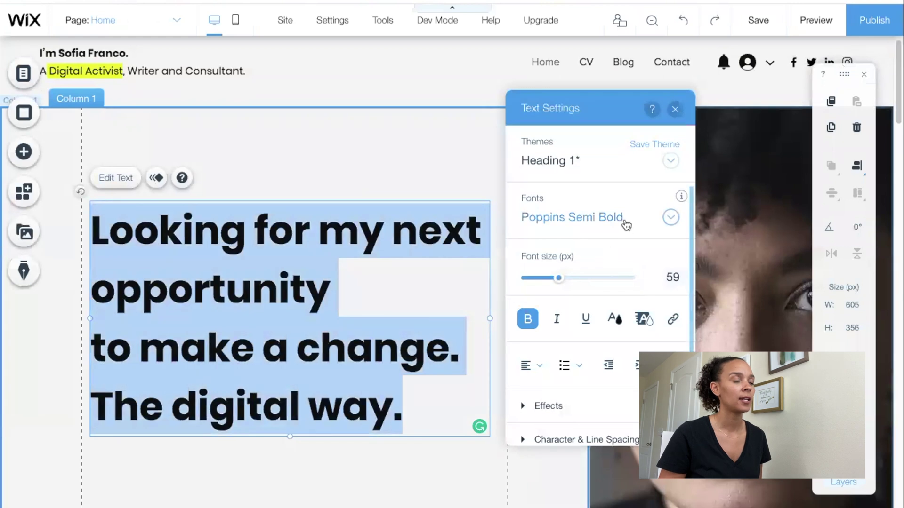
{"action": "left_click", "coordinate": [626, 218]}
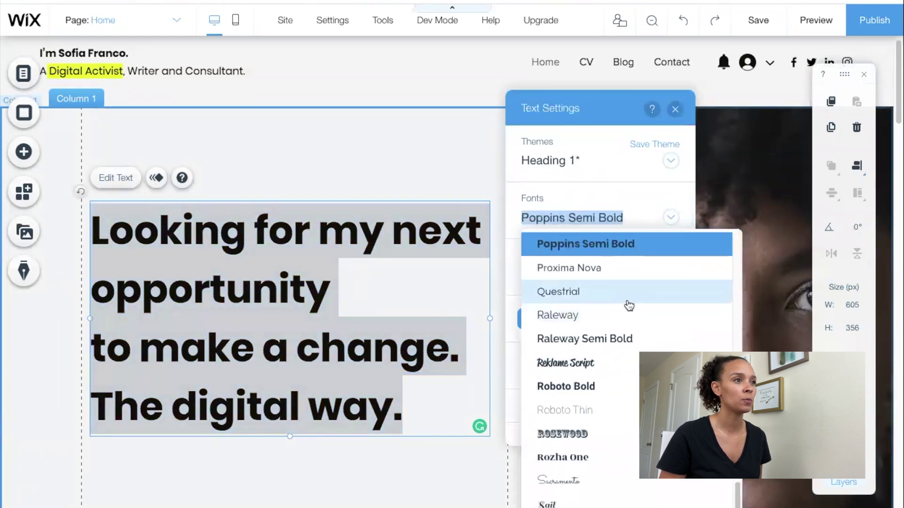
{"action": "scroll", "coordinate": [629, 307], "scroll_direction": "up", "scroll_amount": 2}
{"action": "scroll", "coordinate": [626, 307], "scroll_direction": "up", "scroll_amount": 1}
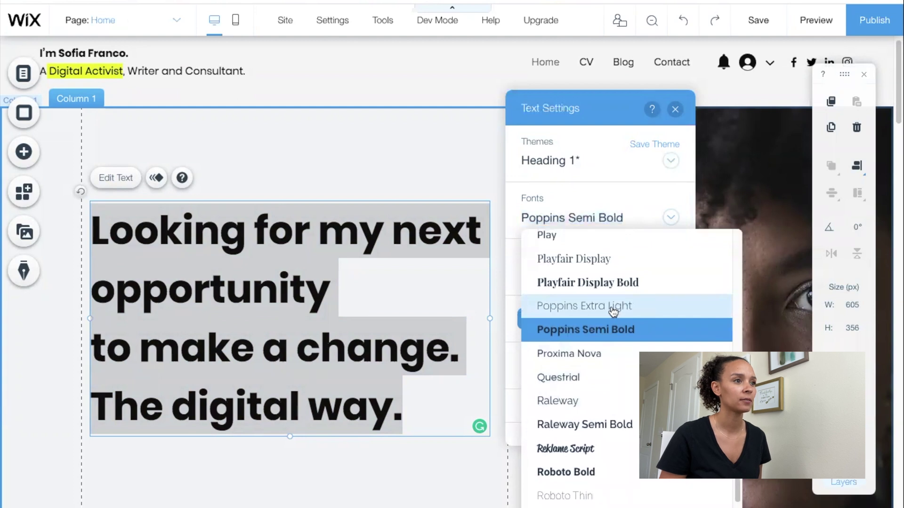
{"action": "left_click", "coordinate": [612, 309]}
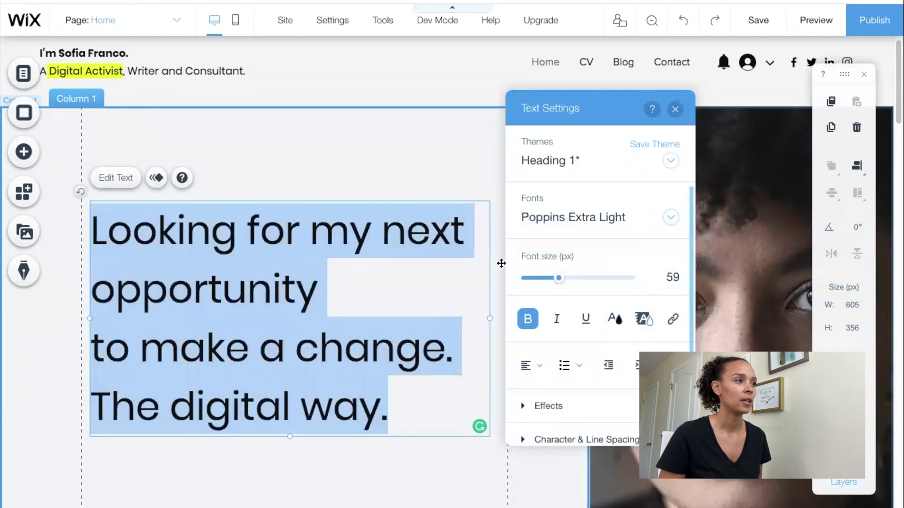
Step: Set the words "opportunity", "change" and "digital" in the headline to Poppins Semi Bold
{"action": "left_click", "coordinate": [326, 262]}
{"action": "double_click", "coordinate": [156, 286]}
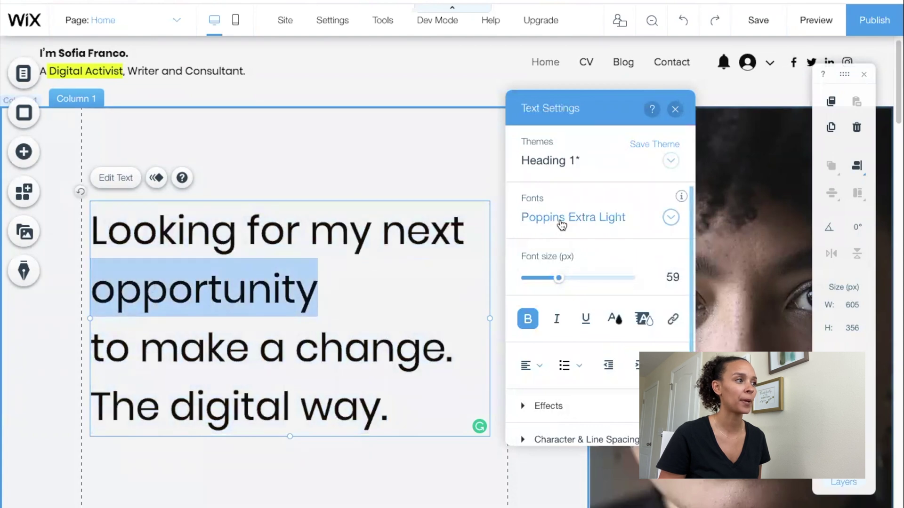
{"action": "left_click", "coordinate": [561, 225]}
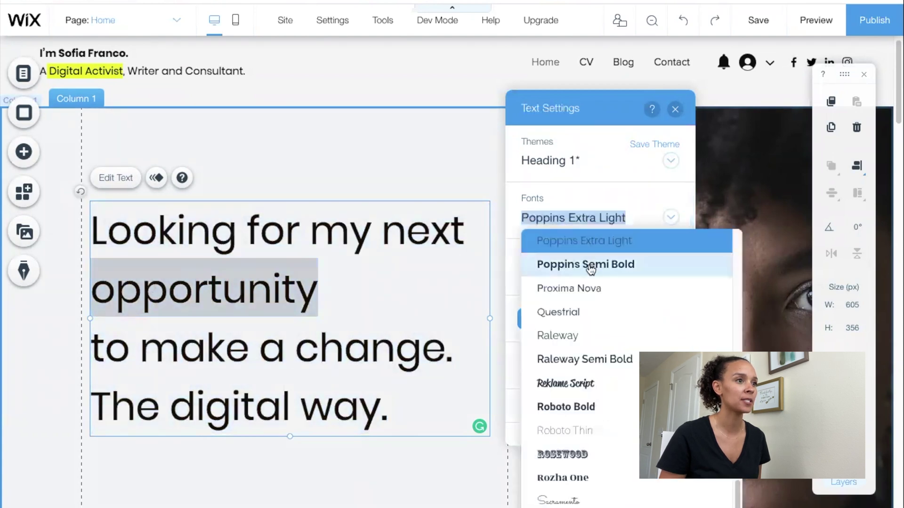
{"action": "left_click", "coordinate": [589, 267]}
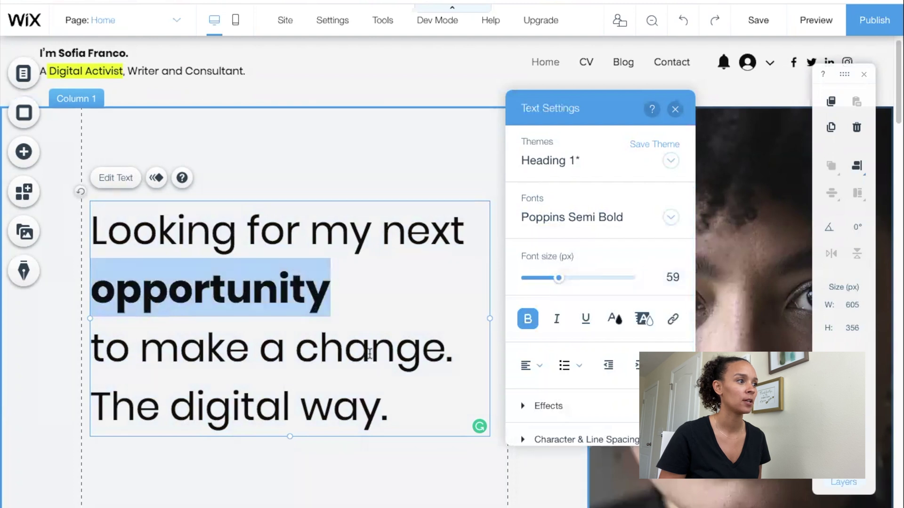
{"action": "double_click", "coordinate": [369, 354]}
{"action": "left_click", "coordinate": [579, 217]}
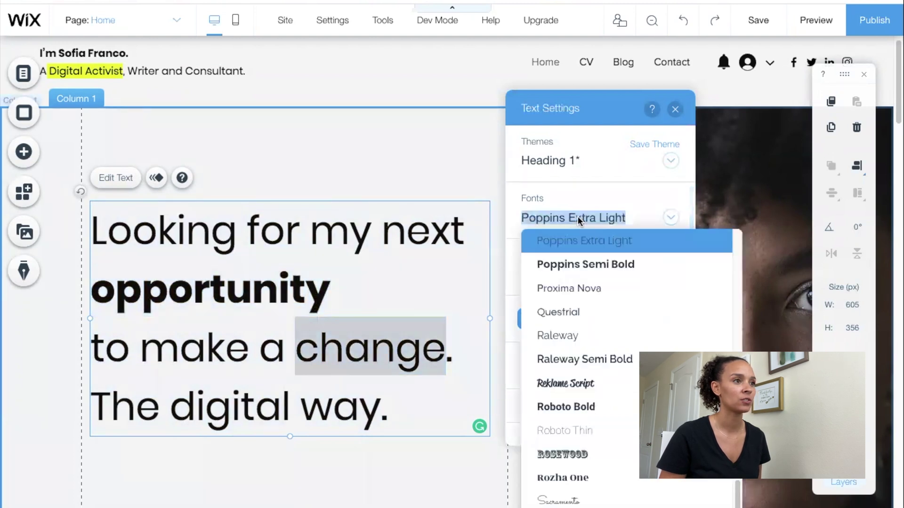
{"action": "left_click", "coordinate": [581, 263]}
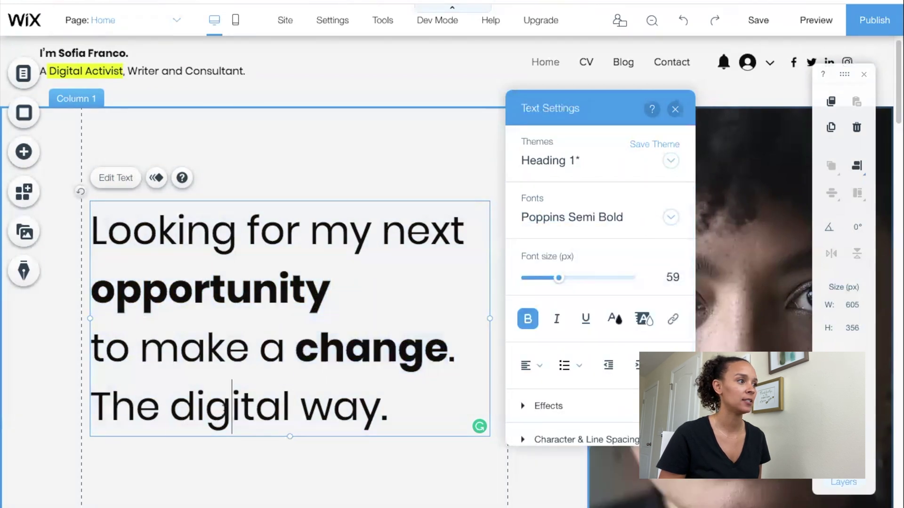
{"action": "double_click", "coordinate": [231, 405]}
{"action": "left_click", "coordinate": [593, 223]}
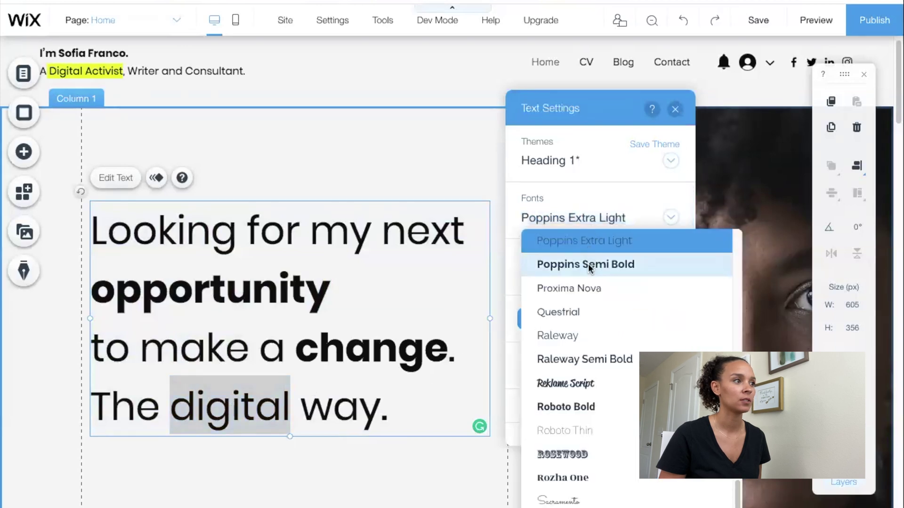
{"action": "left_click", "coordinate": [588, 263]}
{"action": "left_click", "coordinate": [278, 318]}
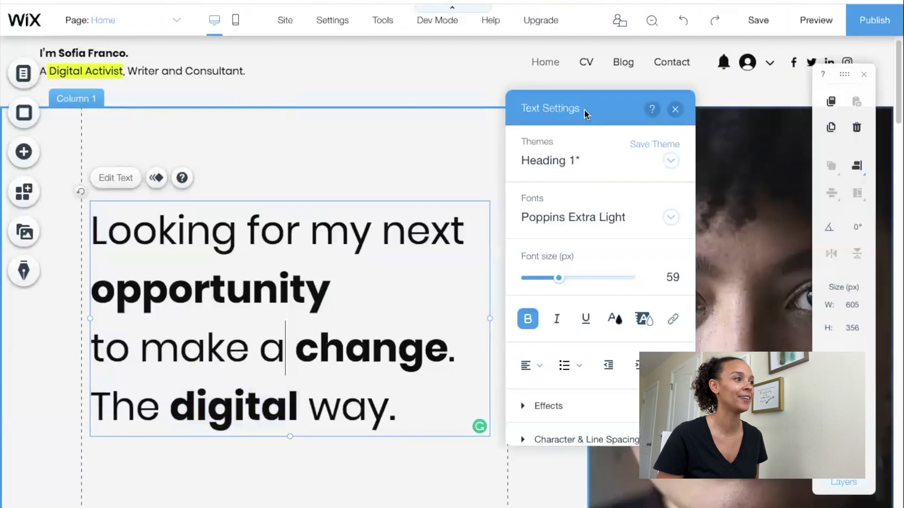
Step: Italicize the words "for", "a" and "The" in the headline
{"action": "double_click", "coordinate": [268, 231]}
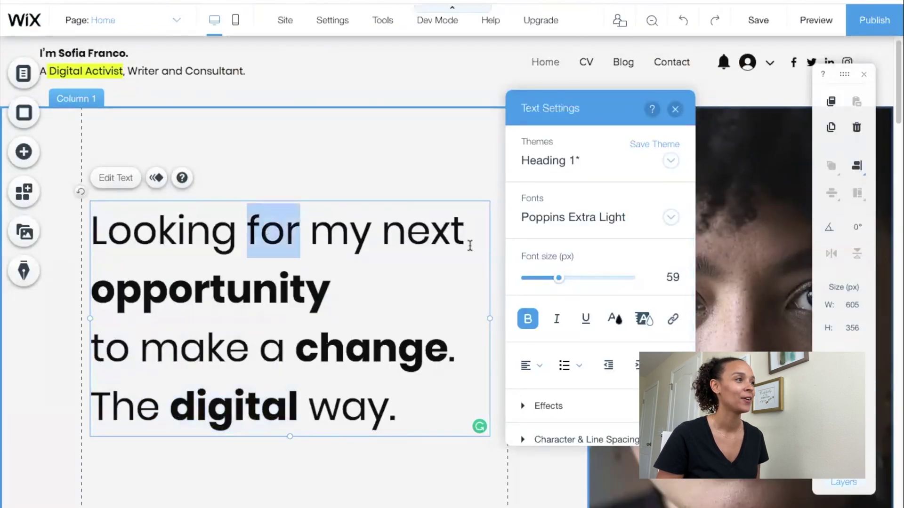
{"action": "left_click", "coordinate": [557, 319]}
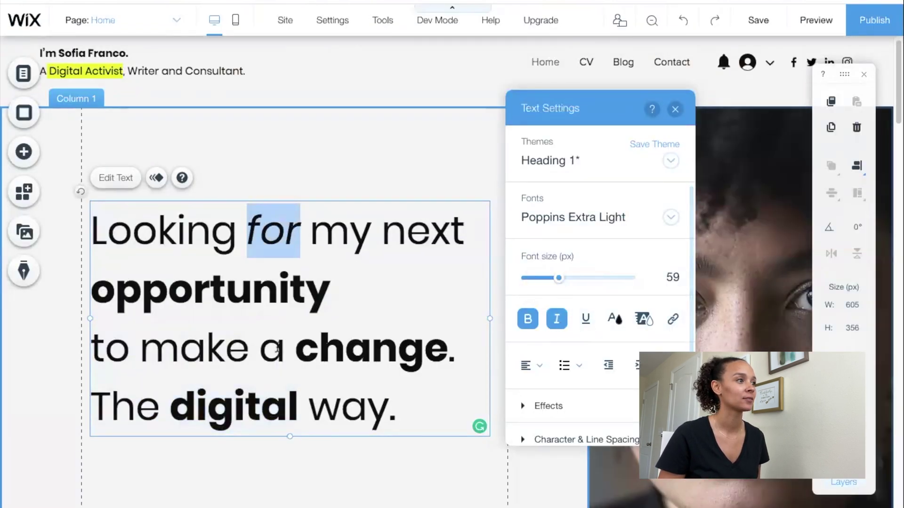
{"action": "double_click", "coordinate": [273, 349]}
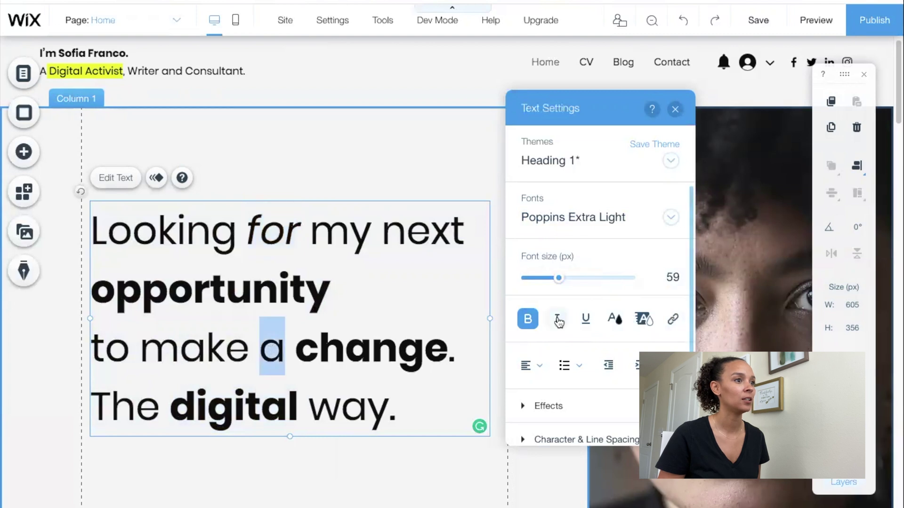
{"action": "left_click", "coordinate": [557, 319]}
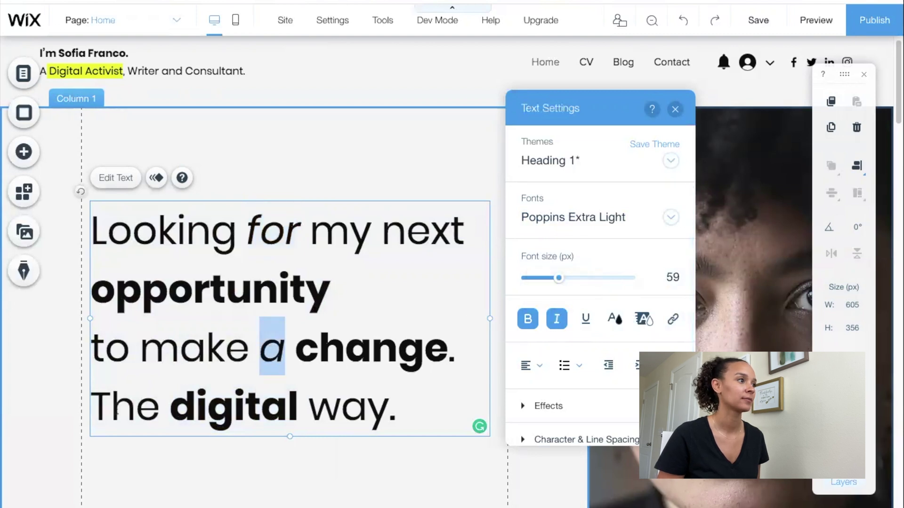
{"action": "double_click", "coordinate": [117, 407]}
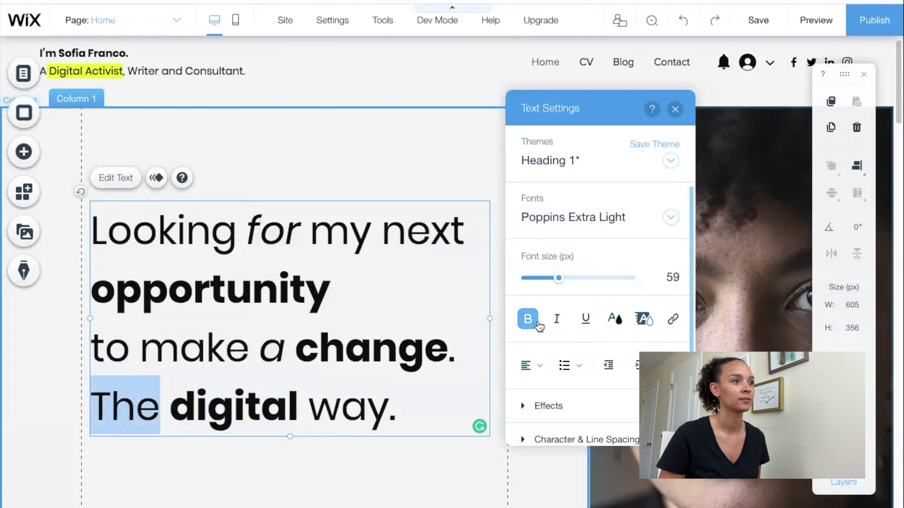
{"action": "left_click", "coordinate": [555, 320]}
{"action": "left_click", "coordinate": [291, 290]}
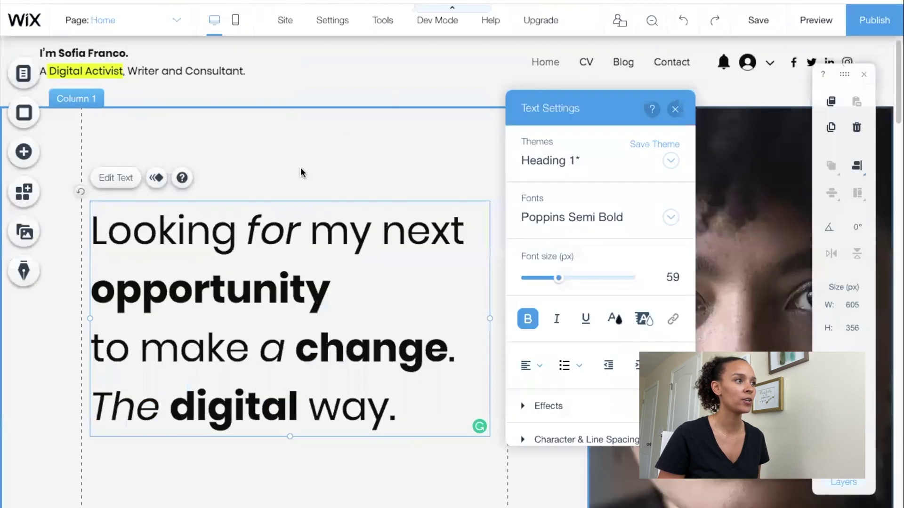
Step: Remove the bold styling from the italic words "for", "a" and "The" in the headline
{"action": "left_click", "coordinate": [284, 230]}
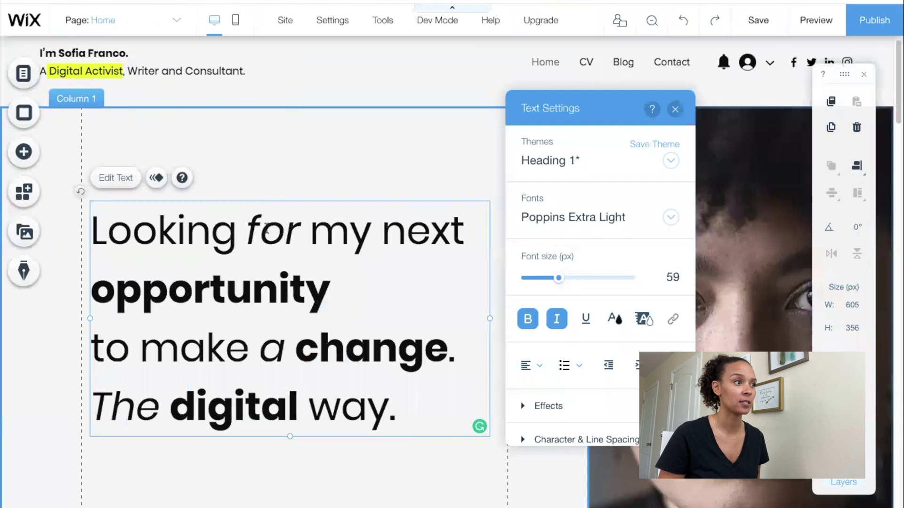
{"action": "left_click_drag", "start_coordinate": [285, 230], "coordinate": [261, 238]}
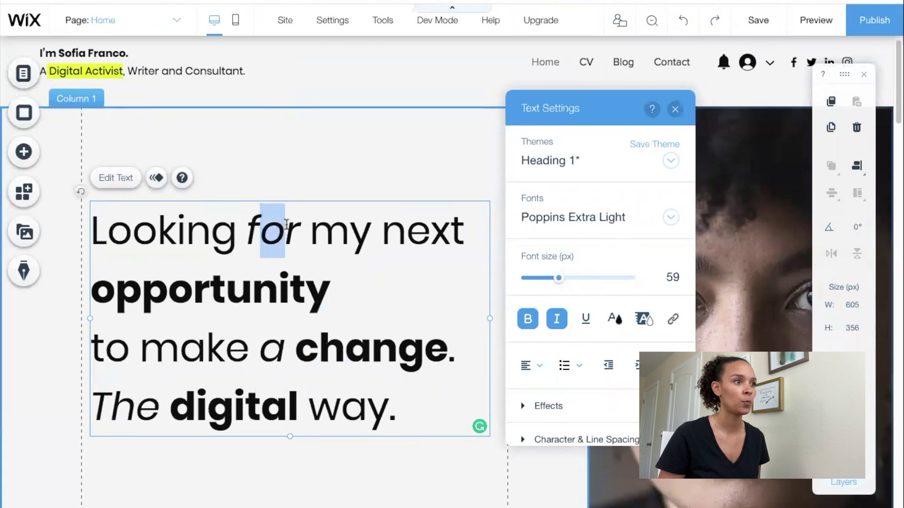
{"action": "left_click", "coordinate": [285, 225]}
{"action": "left_click_drag", "start_coordinate": [246, 231], "coordinate": [292, 231]}
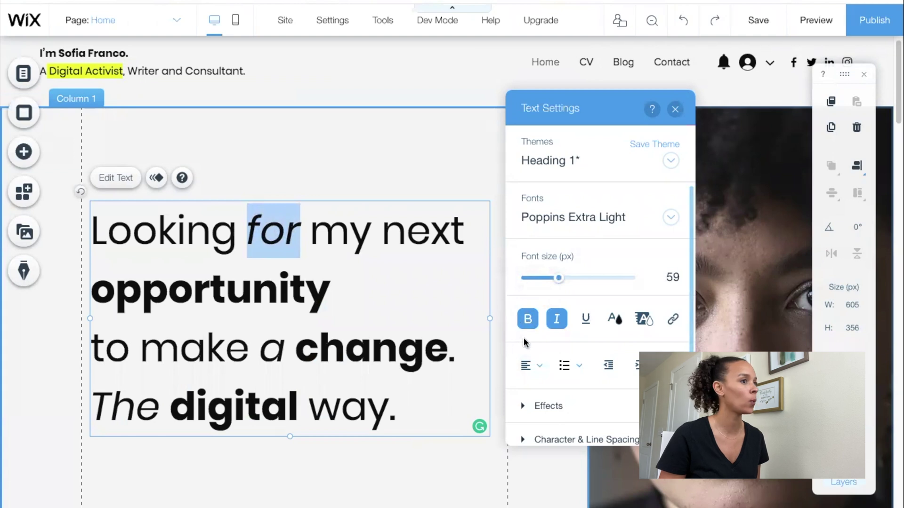
{"action": "left_click", "coordinate": [528, 320]}
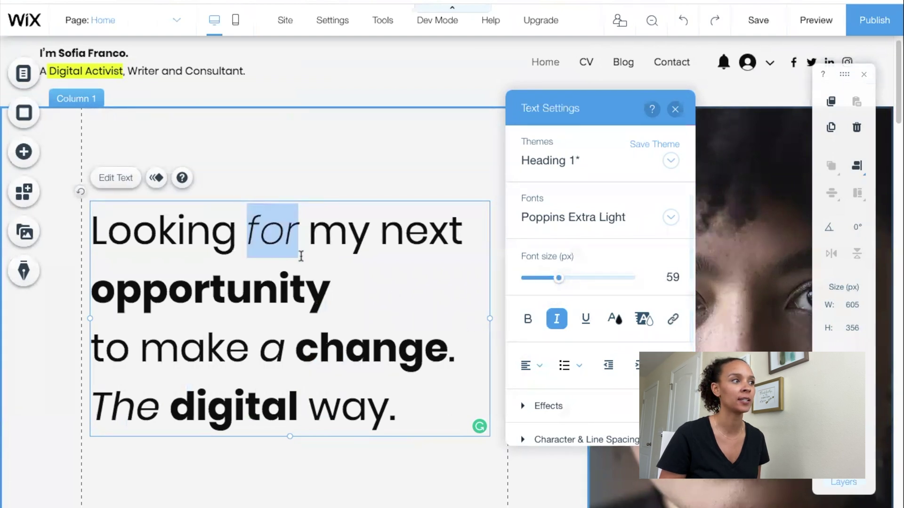
{"action": "double_click", "coordinate": [272, 347]}
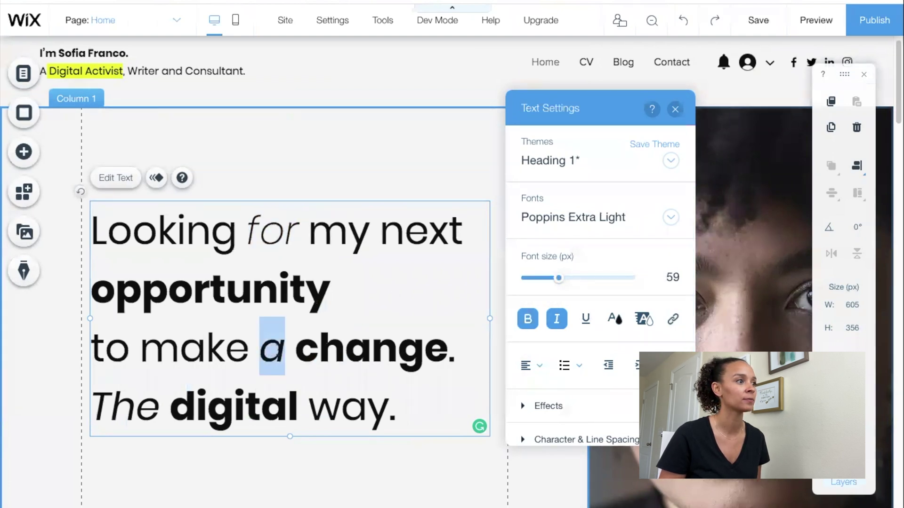
{"action": "left_click", "coordinate": [527, 321]}
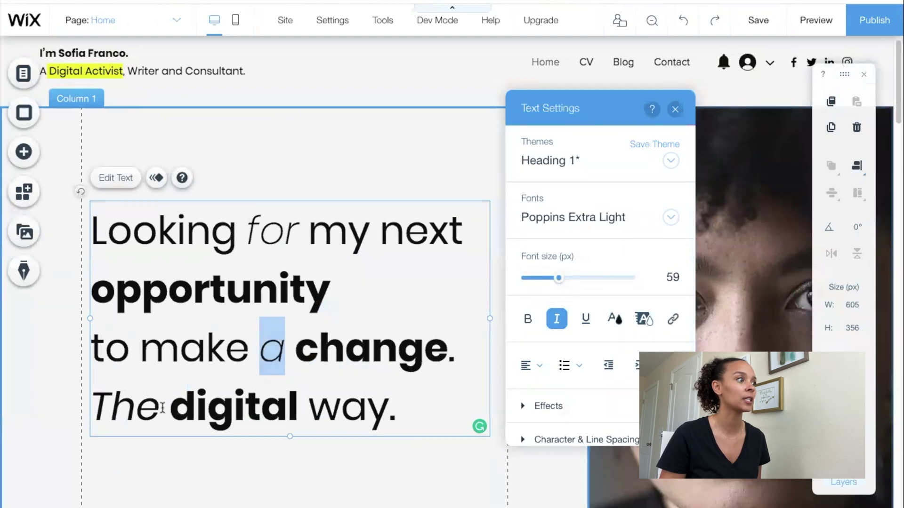
{"action": "left_click_drag", "start_coordinate": [92, 405], "coordinate": [158, 406]}
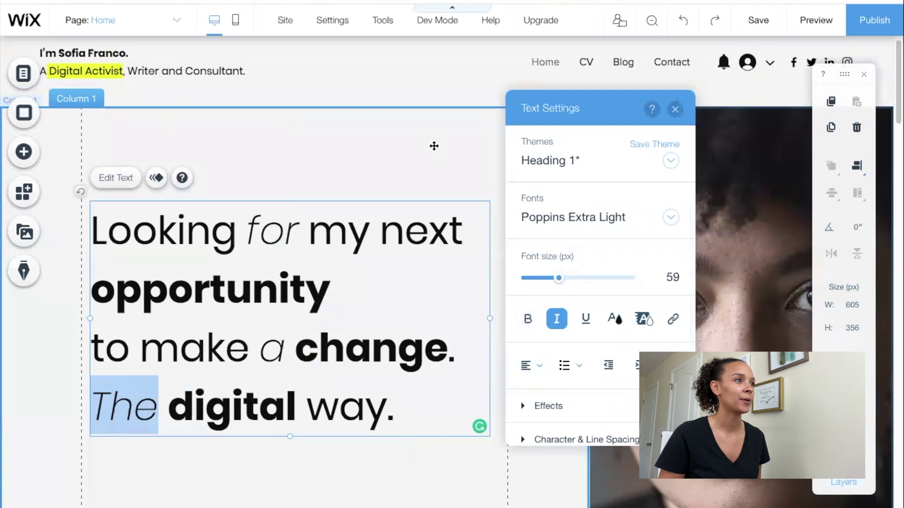
{"action": "left_click", "coordinate": [435, 146]}
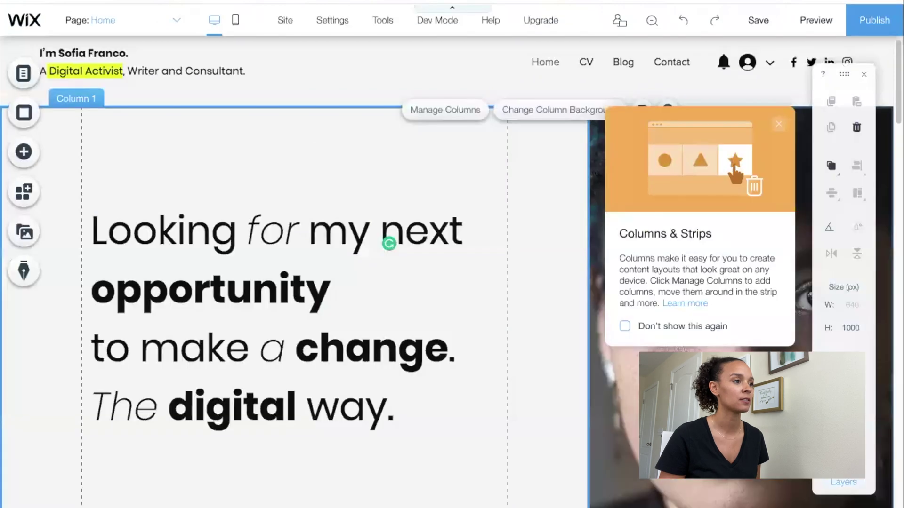
Step: Keep the headline's character spacing at 0 and tighten its custom line spacing until the text box is about 256 px high
{"action": "left_click", "coordinate": [341, 259]}
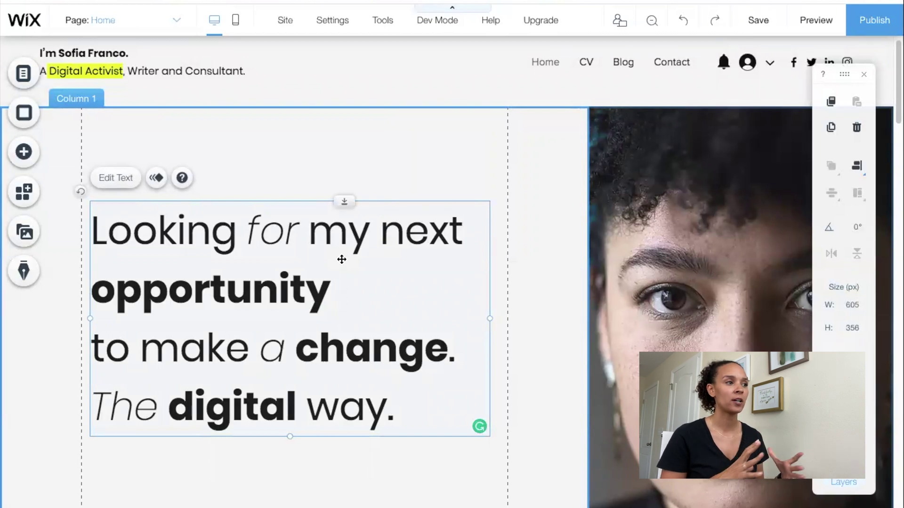
{"action": "left_click", "coordinate": [125, 178]}
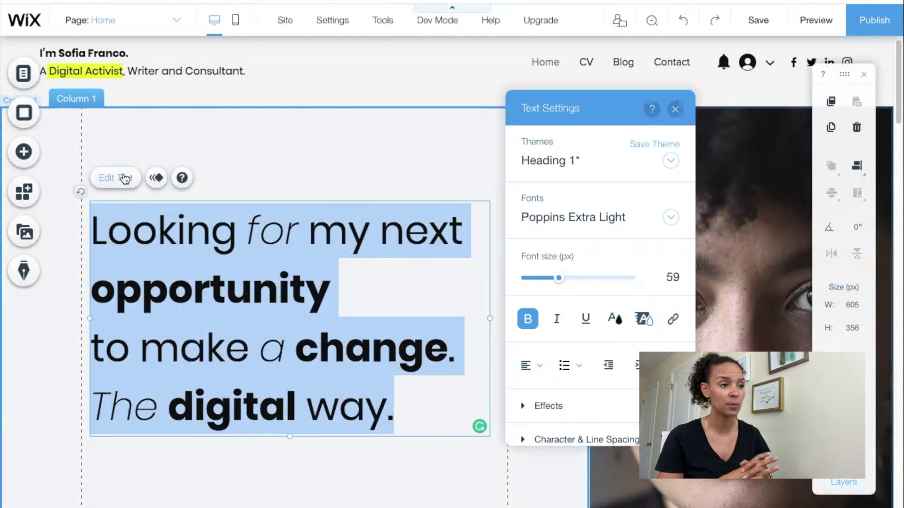
{"action": "scroll", "coordinate": [629, 272], "scroll_direction": "down", "scroll_amount": 1}
{"action": "scroll", "coordinate": [630, 273], "scroll_direction": "down", "scroll_amount": 3}
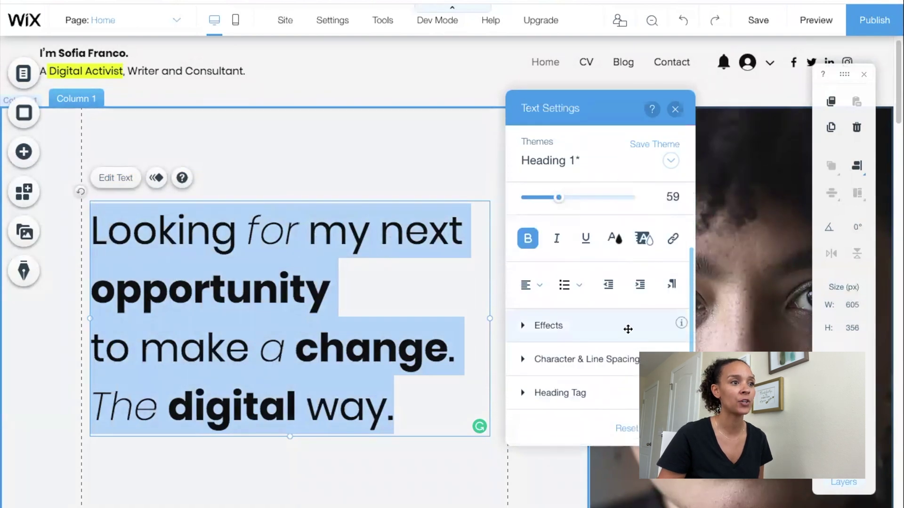
{"action": "left_click", "coordinate": [622, 363]}
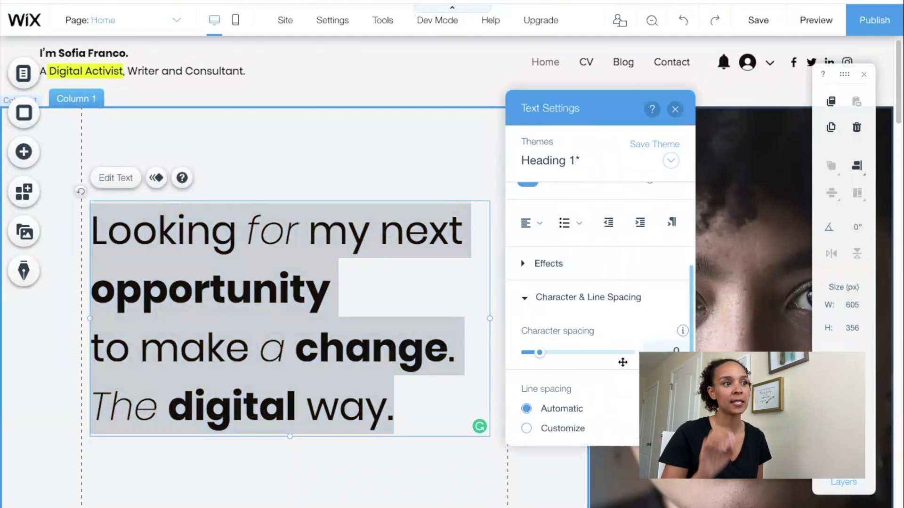
{"action": "scroll", "coordinate": [622, 362], "scroll_direction": "down", "scroll_amount": 1}
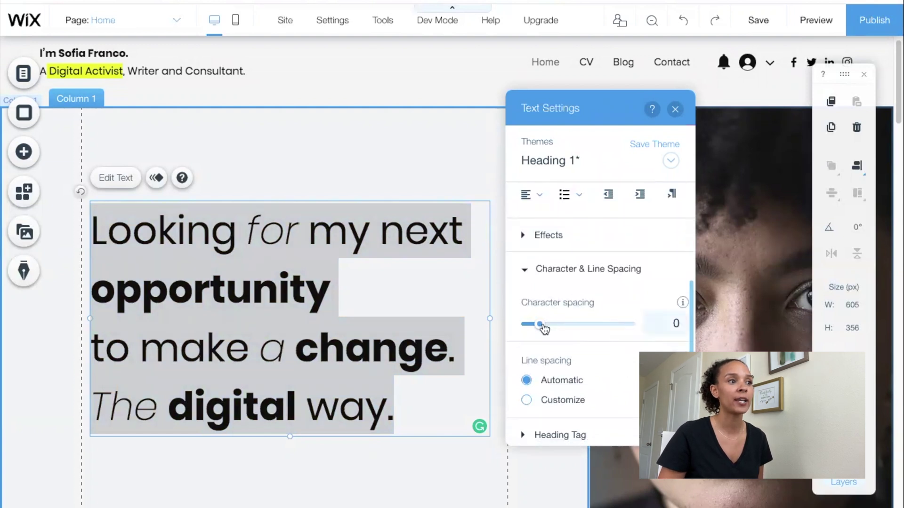
{"action": "left_click_drag", "start_coordinate": [543, 325], "coordinate": [541, 325]}
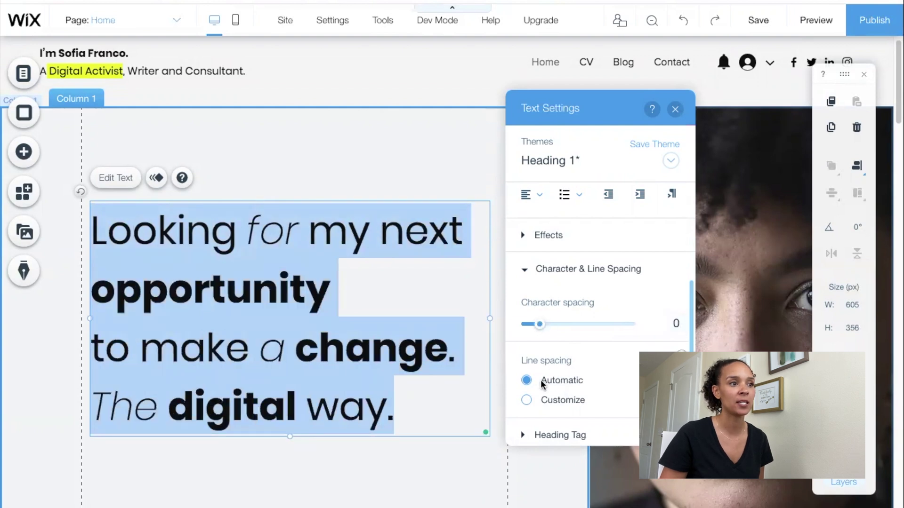
{"action": "left_click", "coordinate": [570, 401]}
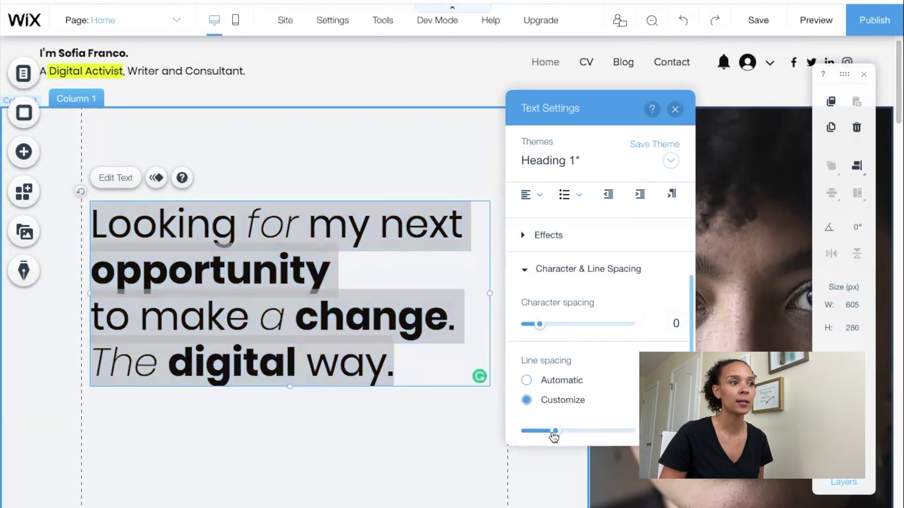
{"action": "left_click_drag", "start_coordinate": [554, 437], "coordinate": [553, 437]}
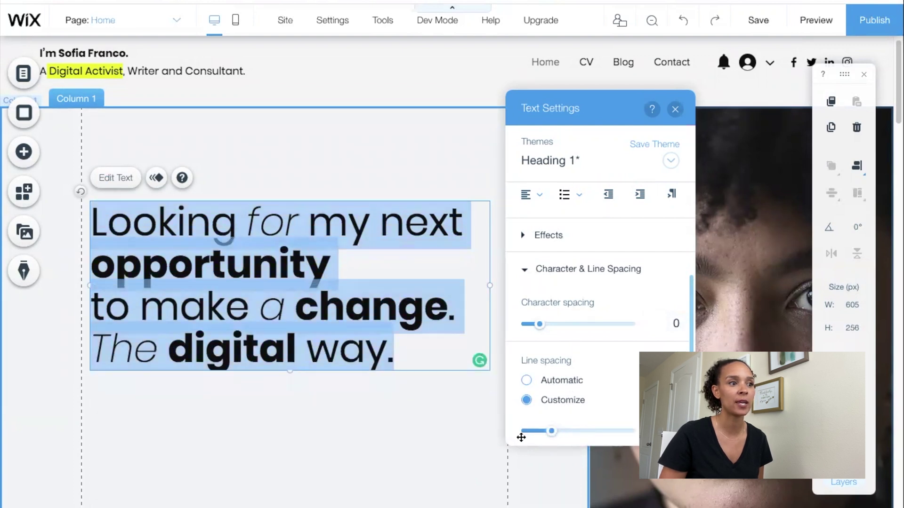
{"action": "left_click", "coordinate": [674, 112]}
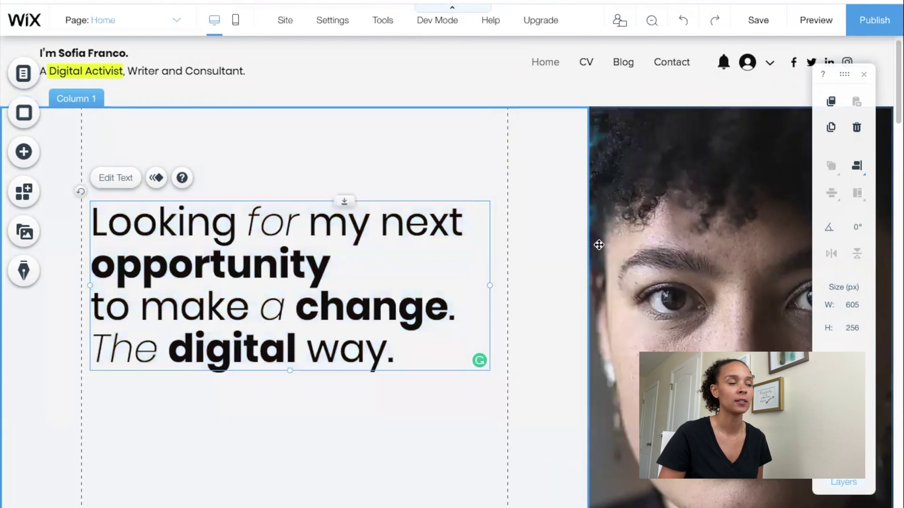
{"action": "left_click", "coordinate": [395, 380]}
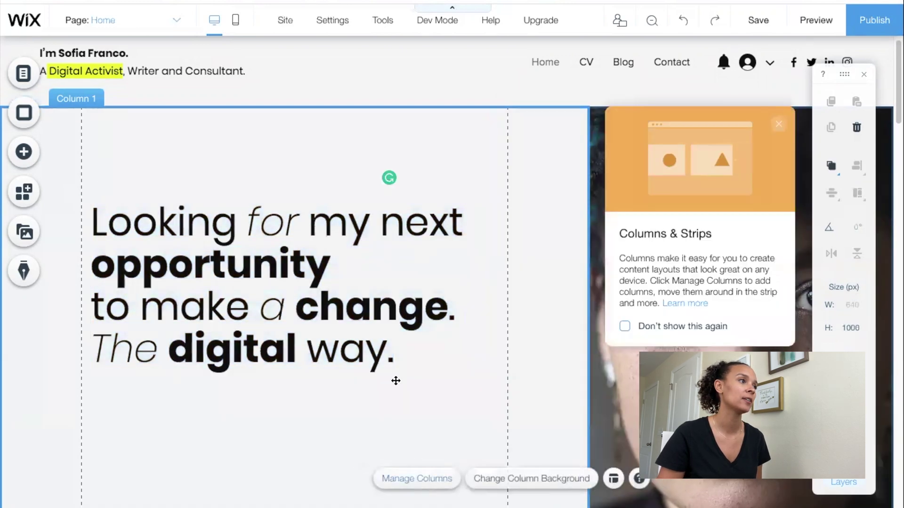
Step: Increase the headline's custom line spacing until the text box is about 376 px high
{"action": "left_click", "coordinate": [320, 242]}
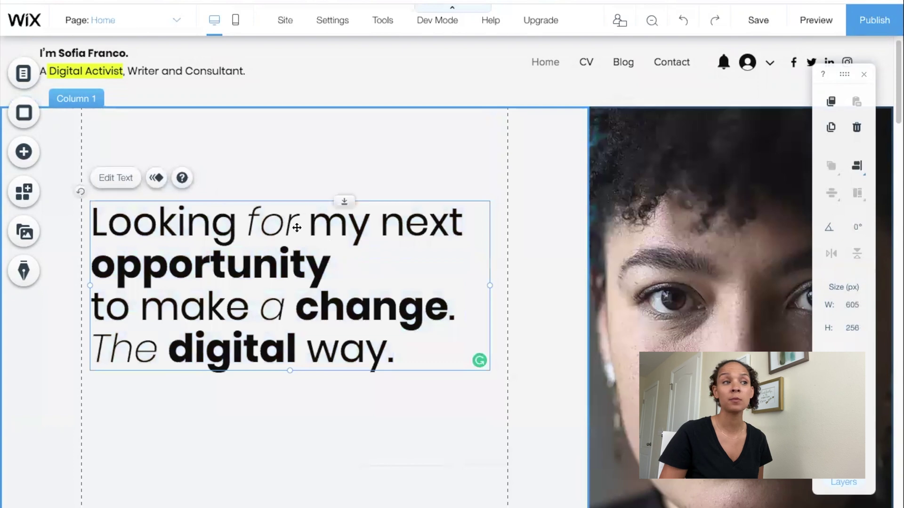
{"action": "left_click", "coordinate": [108, 178]}
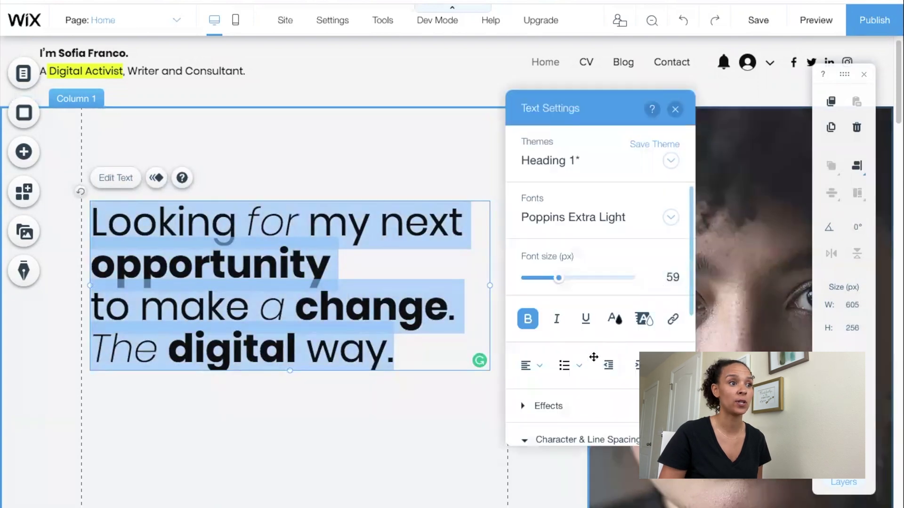
{"action": "scroll", "coordinate": [595, 363], "scroll_direction": "down", "scroll_amount": 3}
{"action": "scroll", "coordinate": [578, 322], "scroll_direction": "down", "scroll_amount": 3}
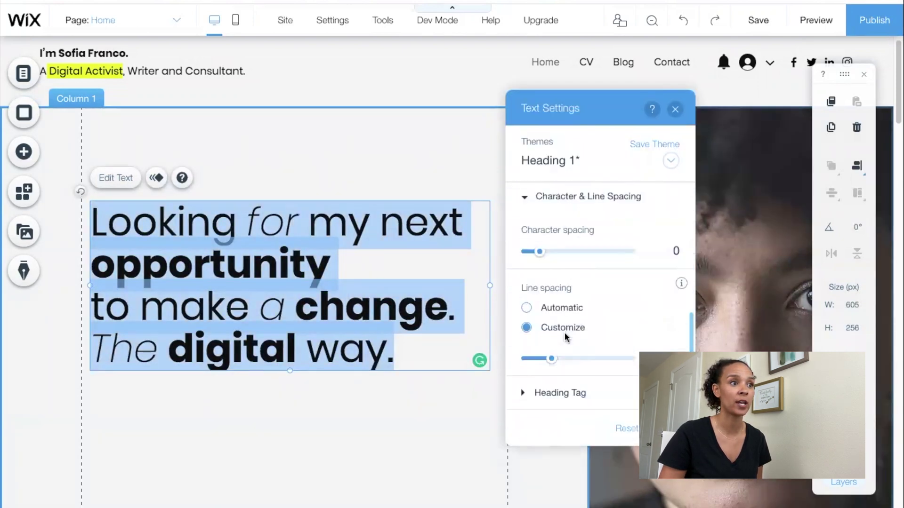
{"action": "left_click_drag", "start_coordinate": [551, 359], "coordinate": [573, 363]}
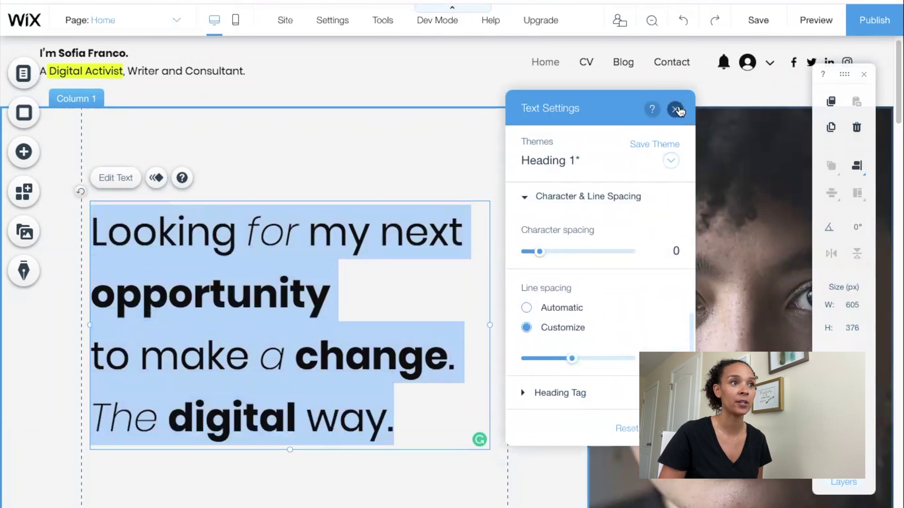
{"action": "left_click", "coordinate": [465, 169]}
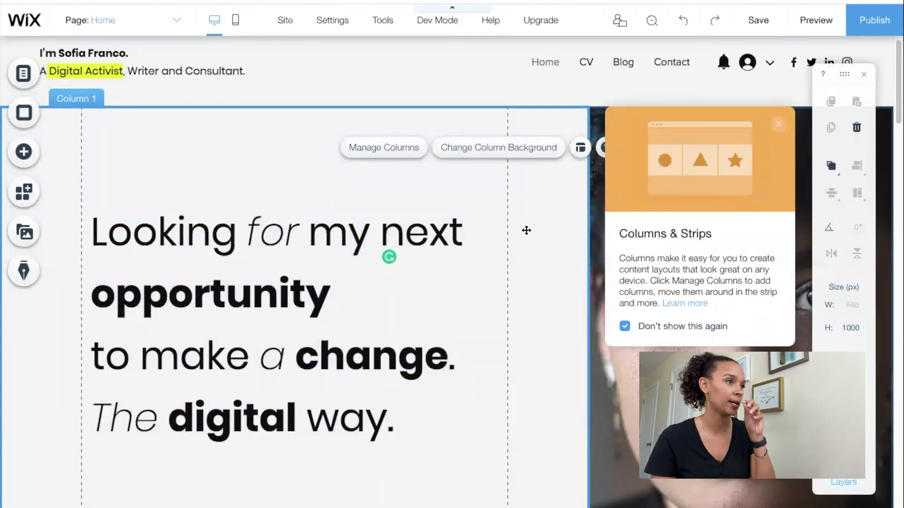
Step: Add the green rectangle from the basic shapes to the page
{"action": "left_click", "coordinate": [296, 289]}
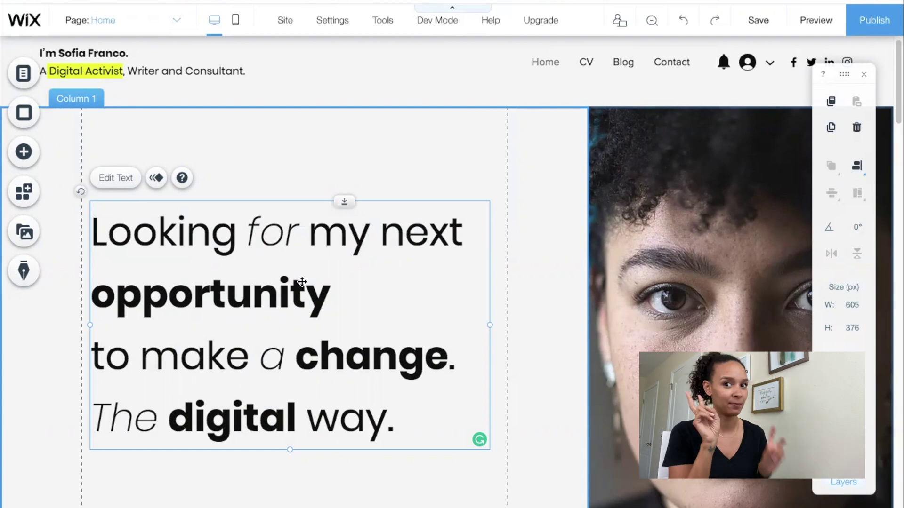
{"action": "left_click", "coordinate": [25, 152]}
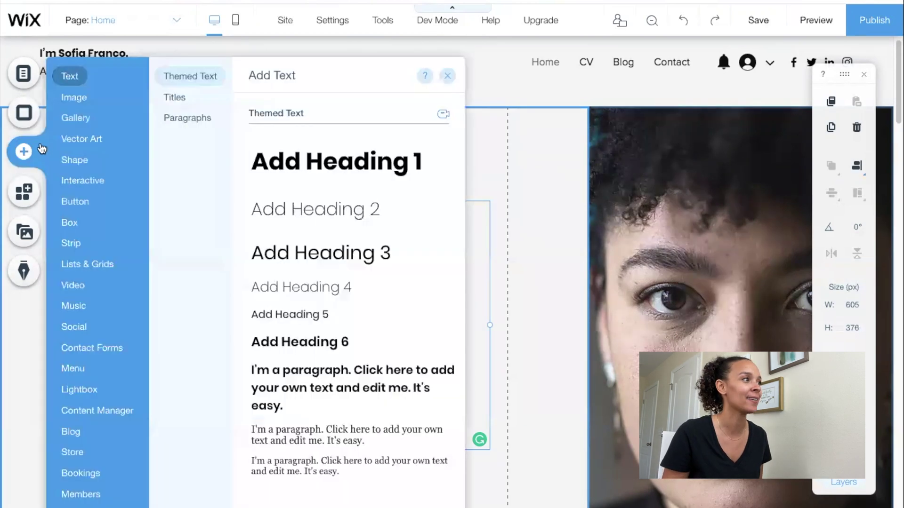
{"action": "left_click", "coordinate": [73, 161]}
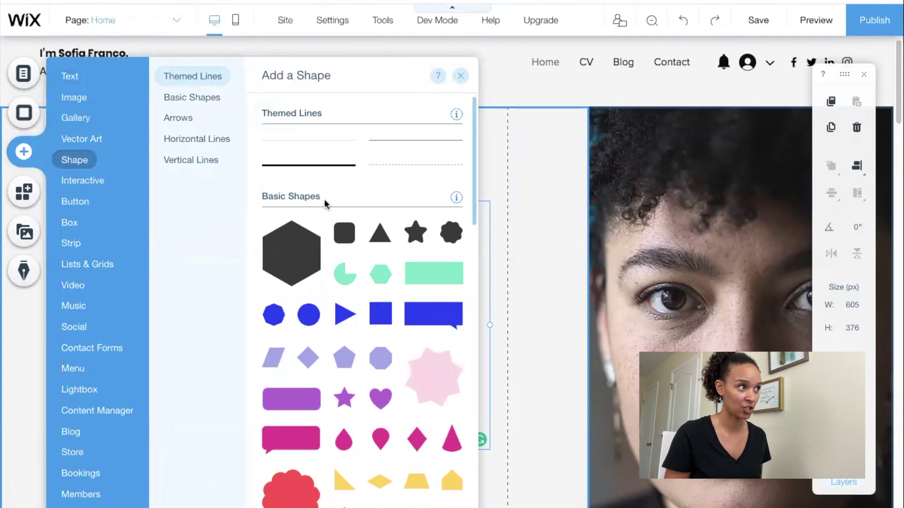
{"action": "left_click", "coordinate": [434, 281]}
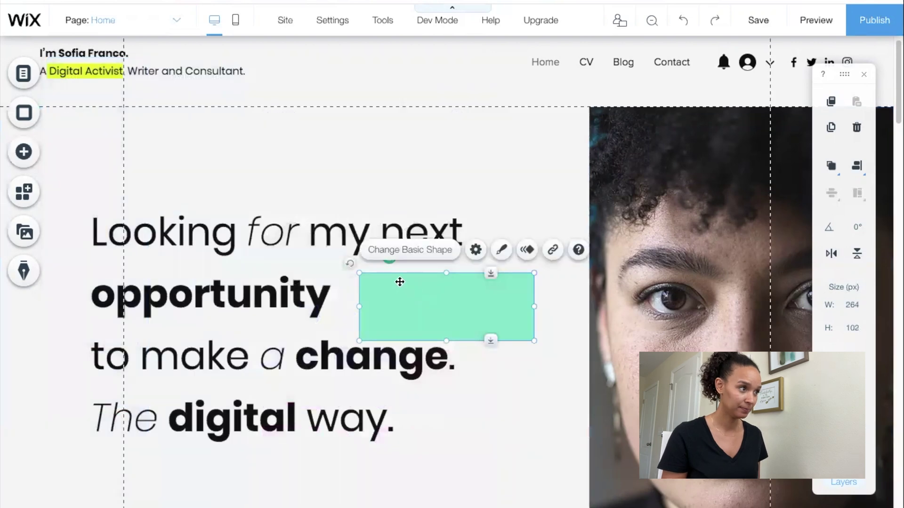
Step: Resize the rectangle to about 205 × 40 px and place it over the word "digital" in the headline
{"action": "left_click_drag", "start_coordinate": [446, 273], "coordinate": [448, 312]}
{"action": "left_click_drag", "start_coordinate": [533, 326], "coordinate": [495, 326]}
{"action": "left_click_drag", "start_coordinate": [438, 328], "coordinate": [243, 417]}
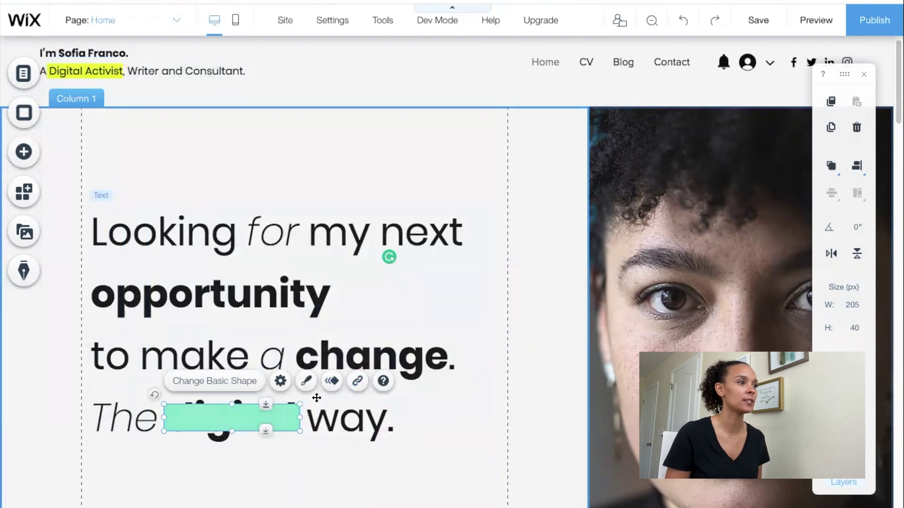
Step: Change the rectangle's fill color to the site's bright yellow, #F0FF00
{"action": "left_click", "coordinate": [307, 383]}
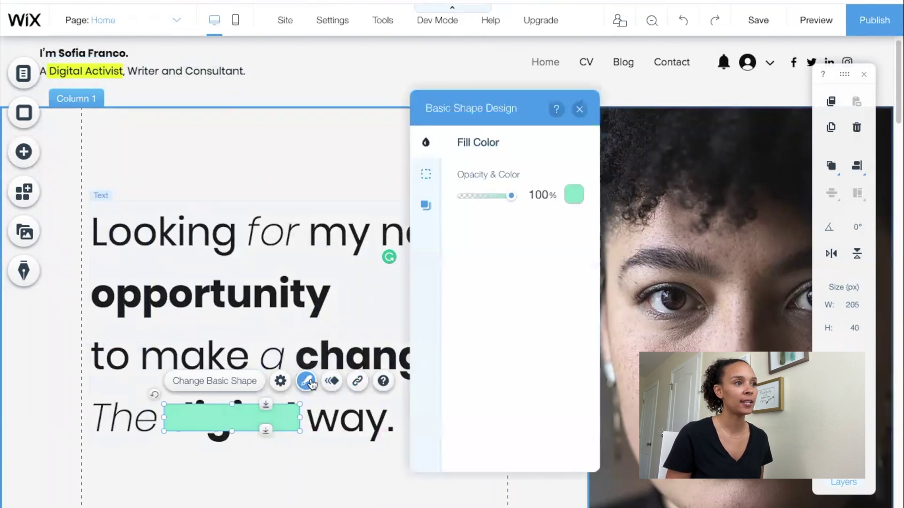
{"action": "left_click", "coordinate": [573, 194]}
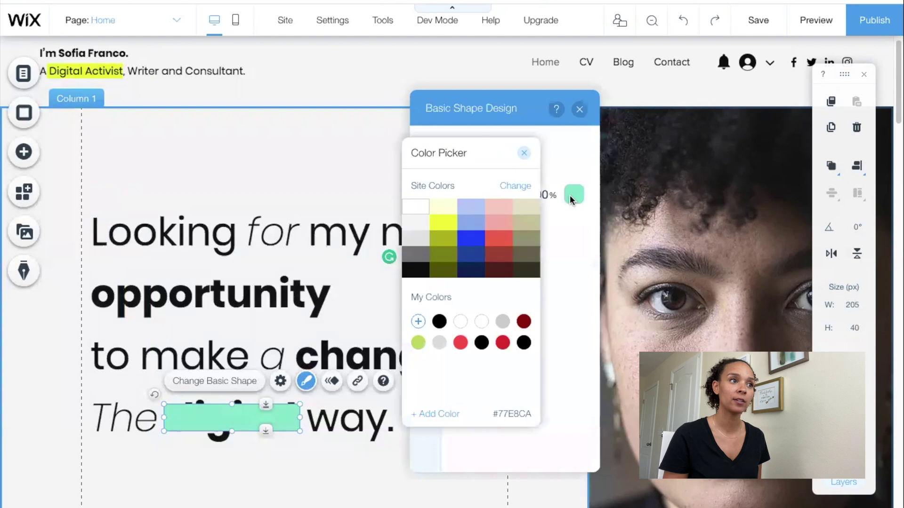
{"action": "left_click", "coordinate": [447, 226]}
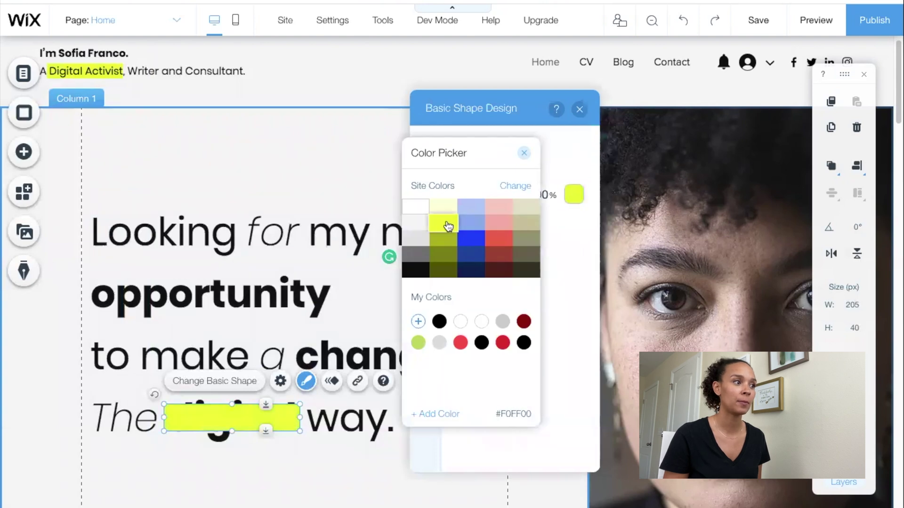
{"action": "left_click", "coordinate": [524, 153]}
{"action": "left_click", "coordinate": [579, 110]}
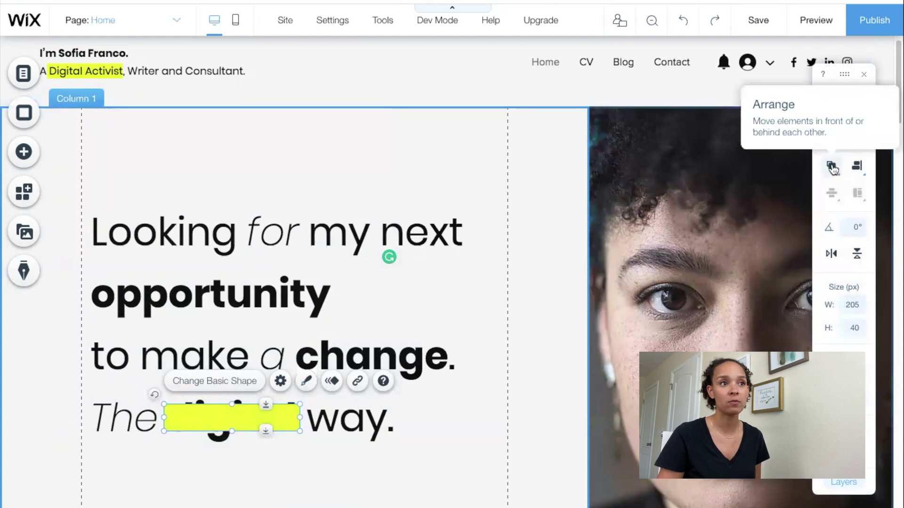
Step: Move the toolbar clear of the page edge and send the yellow rectangle backward behind the headline text
{"action": "left_click_drag", "start_coordinate": [844, 73], "coordinate": [671, 111]}
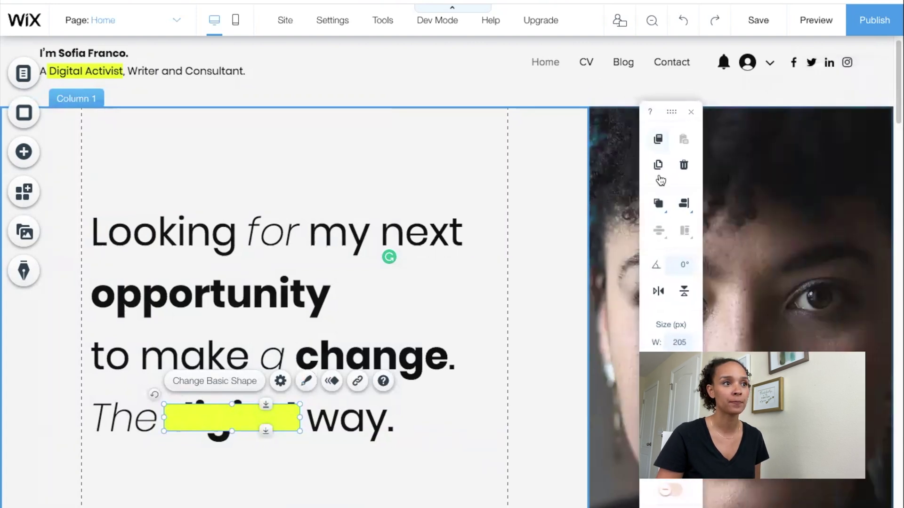
{"action": "left_click", "coordinate": [660, 206]}
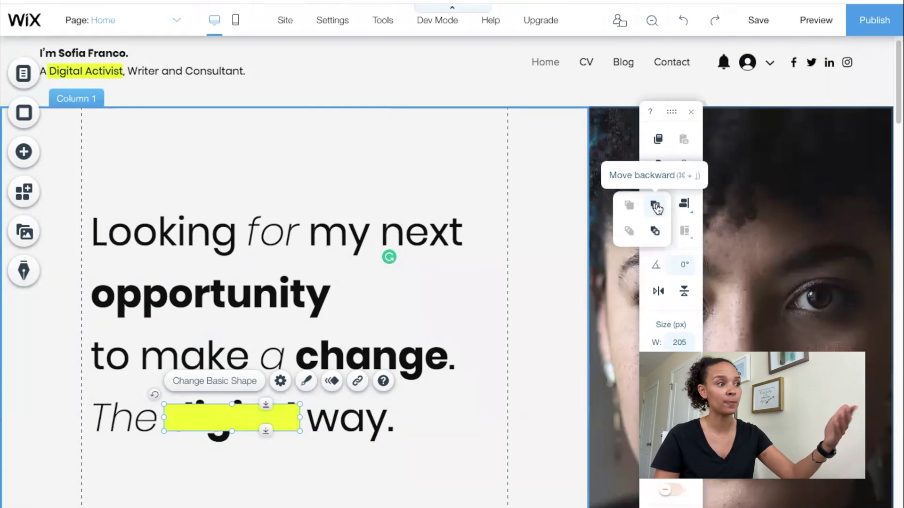
{"action": "left_click", "coordinate": [656, 207]}
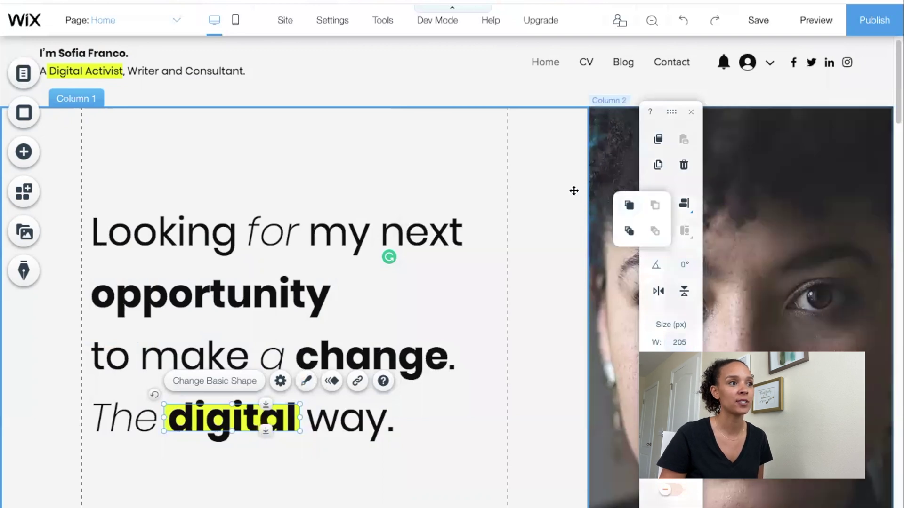
Step: Apply the Glide-In animation to the yellow rectangle behind "digital", open its customization settings and play the effect
{"action": "left_click", "coordinate": [546, 192]}
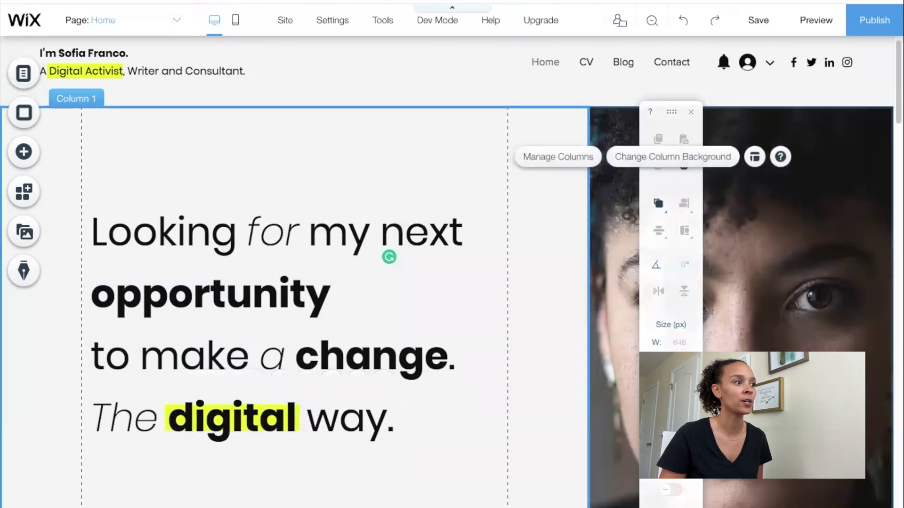
{"action": "left_click", "coordinate": [173, 412]}
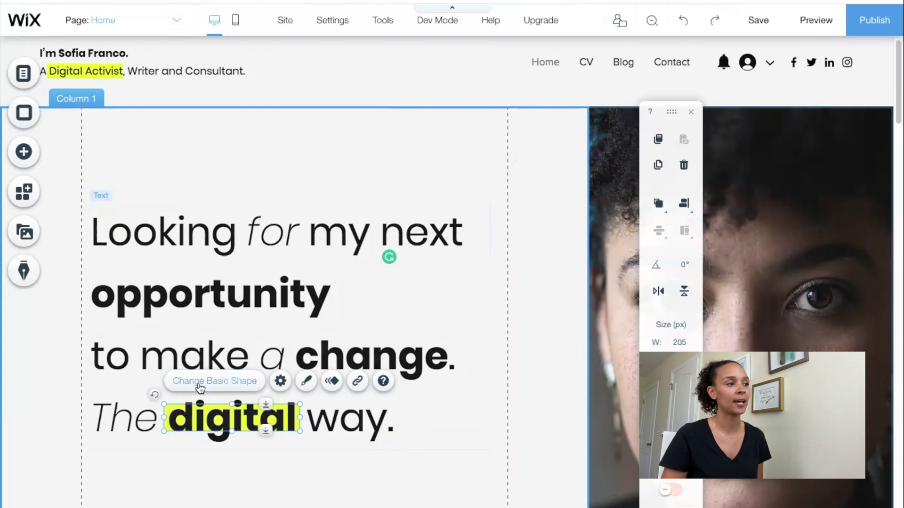
{"action": "left_click", "coordinate": [333, 381]}
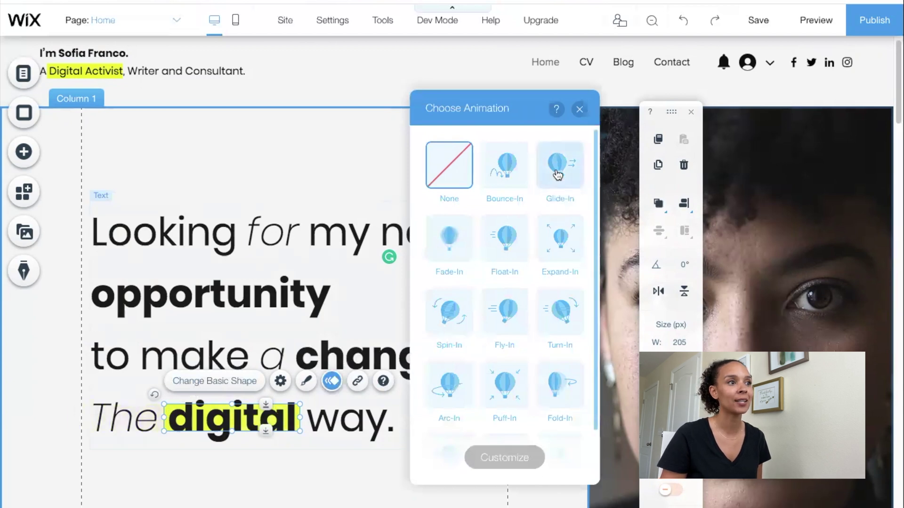
{"action": "left_click", "coordinate": [558, 175]}
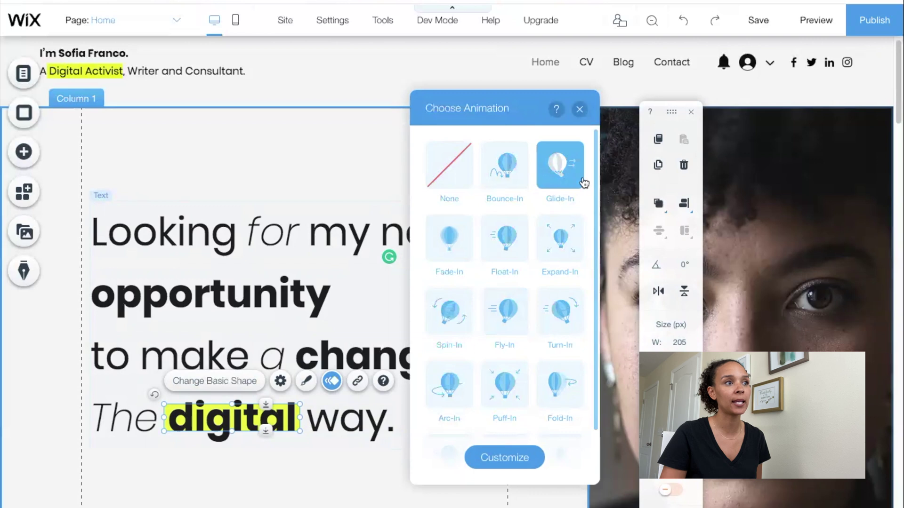
{"action": "left_click", "coordinate": [519, 466]}
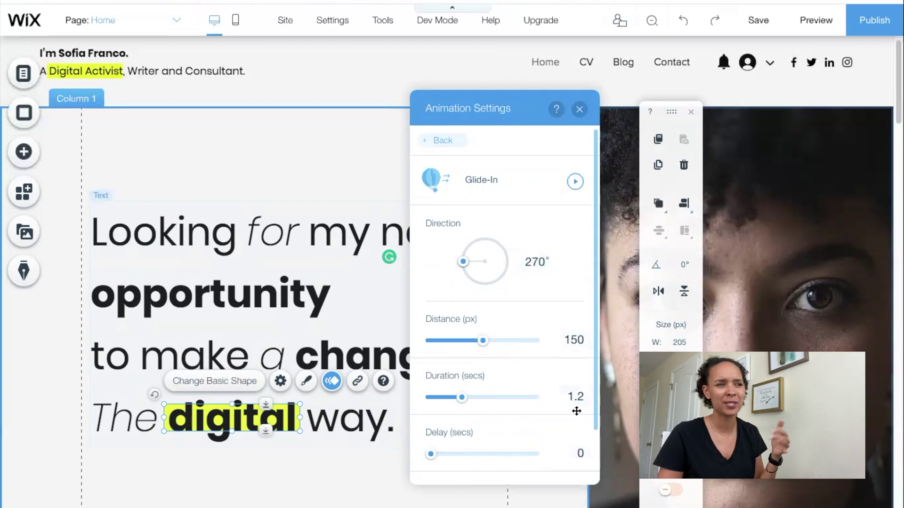
{"action": "scroll", "coordinate": [570, 421], "scroll_direction": "down", "scroll_amount": 1}
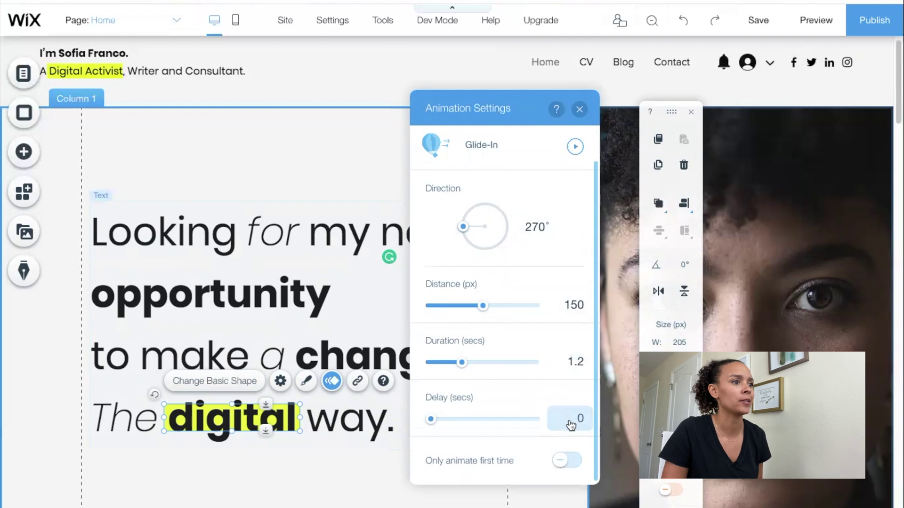
{"action": "scroll", "coordinate": [571, 422], "scroll_direction": "up", "scroll_amount": 1}
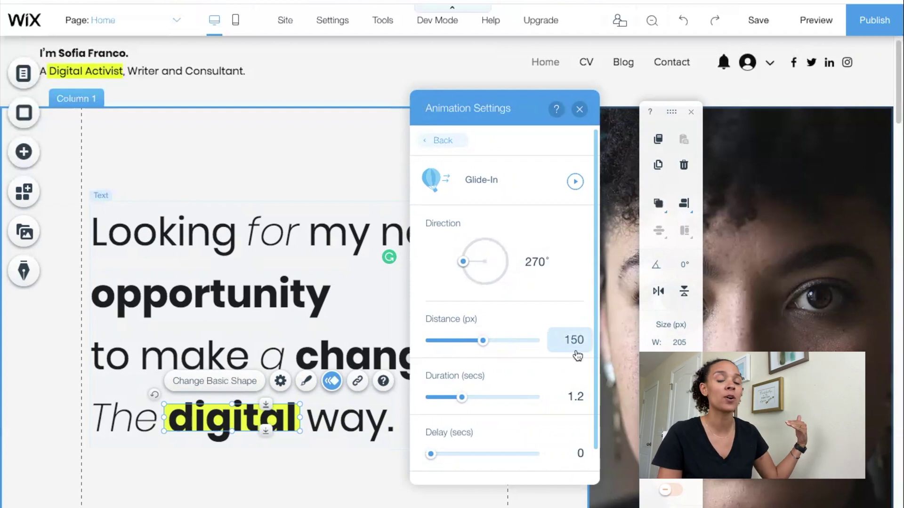
{"action": "left_click", "coordinate": [576, 183]}
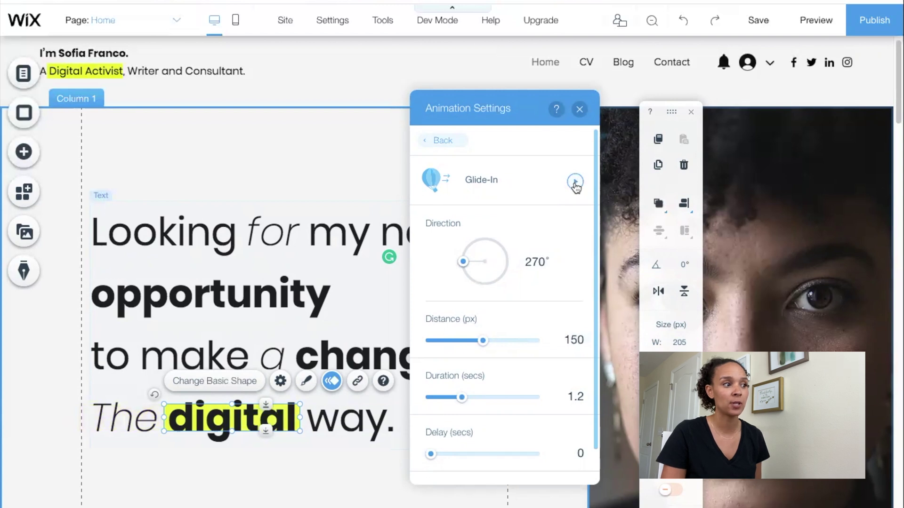
Step: Try a Glide-In direction of 90° on the yellow rectangle and play the animation
{"action": "double_click", "coordinate": [533, 263]}
{"action": "type", "text": "90"}
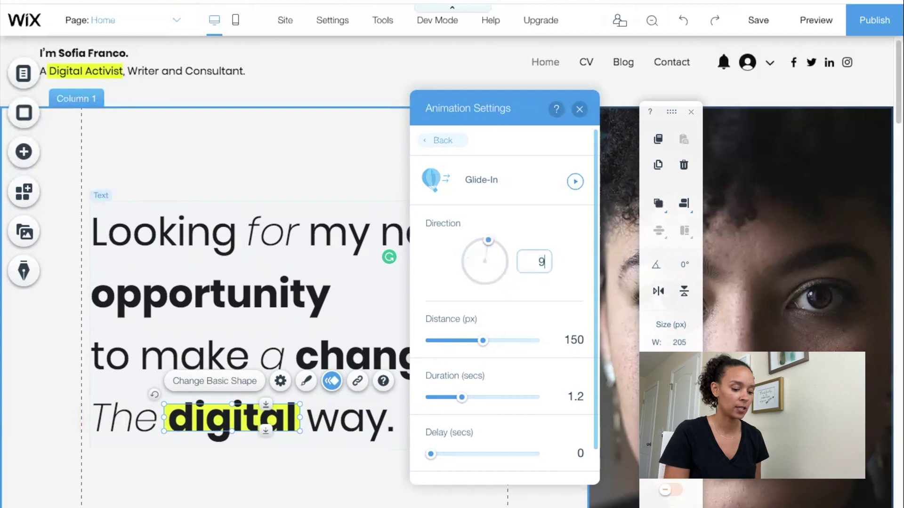
{"action": "key", "text": "Return"}
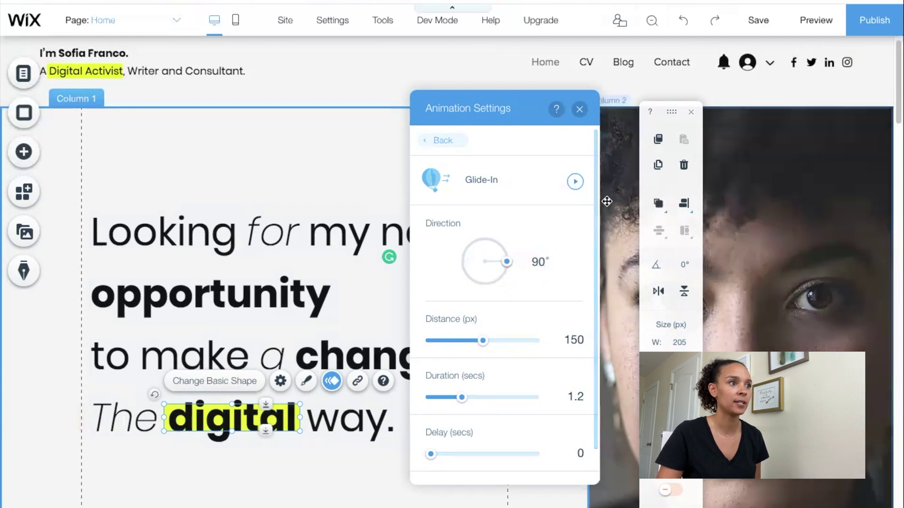
{"action": "left_click", "coordinate": [576, 182]}
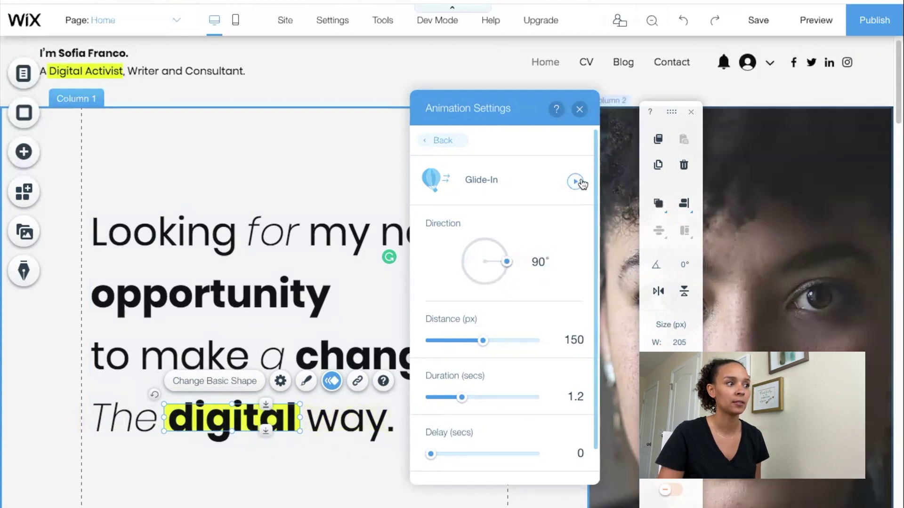
Step: Increase the rectangle's Glide-In distance to about 231 px and set its direction to 270°
{"action": "left_click_drag", "start_coordinate": [485, 341], "coordinate": [510, 343]}
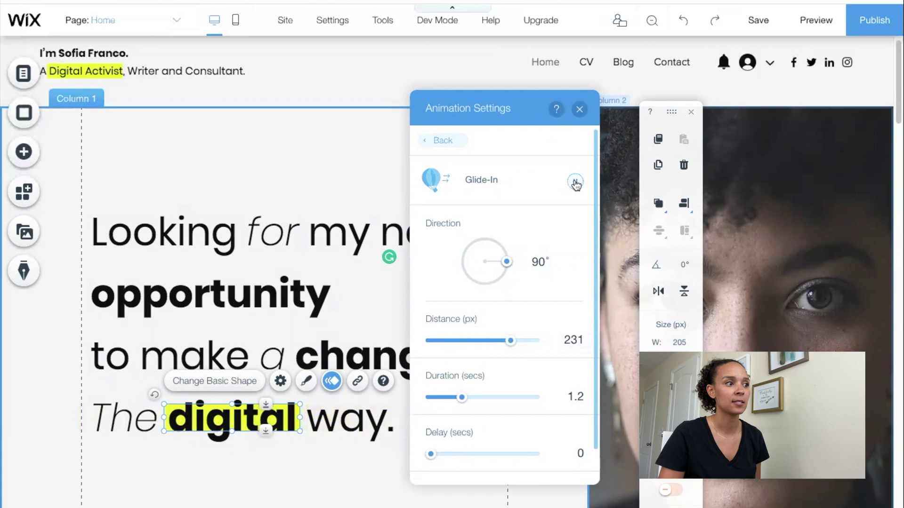
{"action": "left_click_drag", "start_coordinate": [498, 283], "coordinate": [485, 288]}
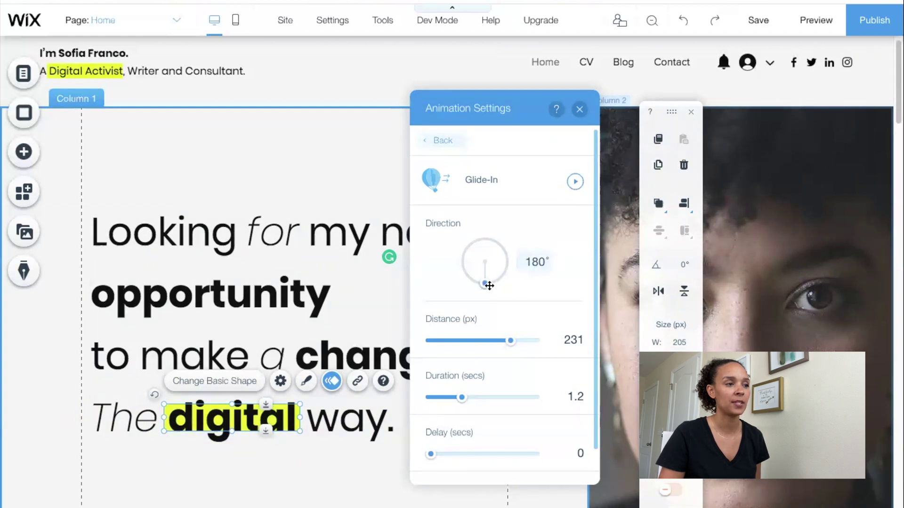
{"action": "left_click", "coordinate": [534, 264]}
{"action": "type", "text": "270"}
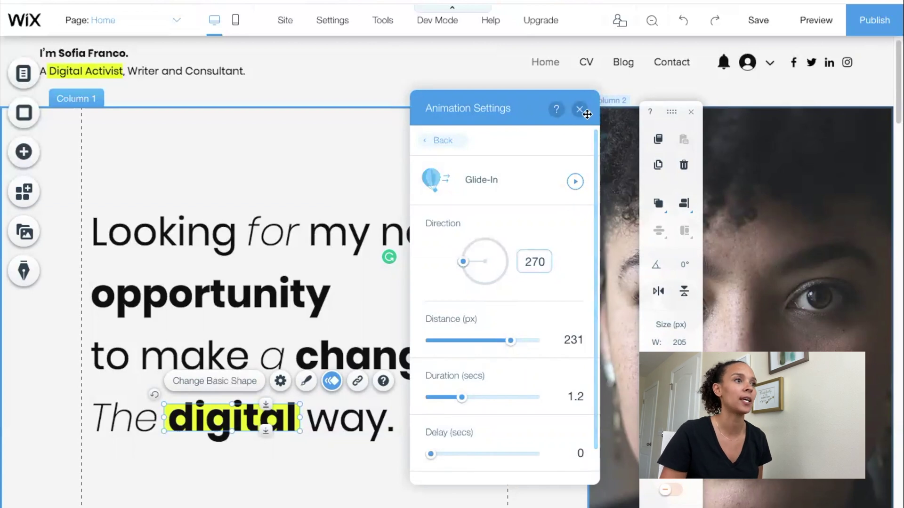
Step: Close the animation settings and preview the site to check the rectangle's glide-in
{"action": "left_click", "coordinate": [432, 147]}
{"action": "left_click", "coordinate": [580, 108]}
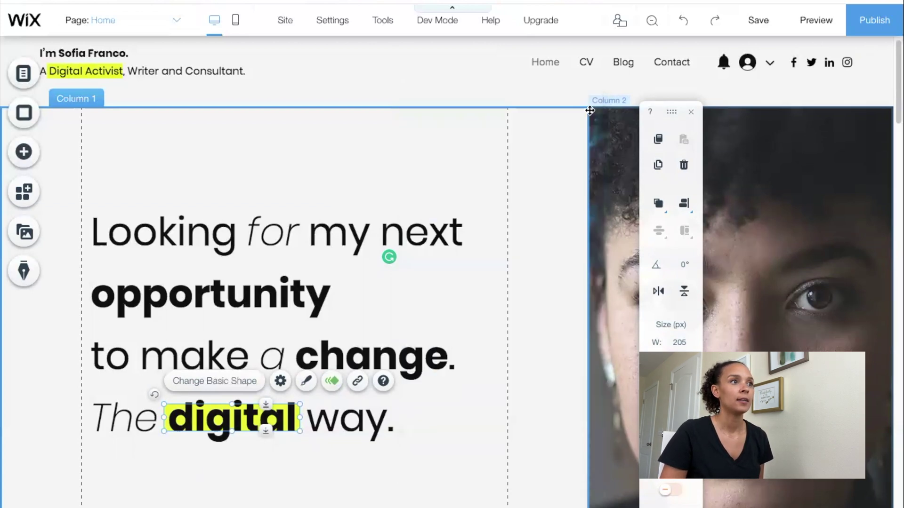
{"action": "left_click", "coordinate": [808, 21]}
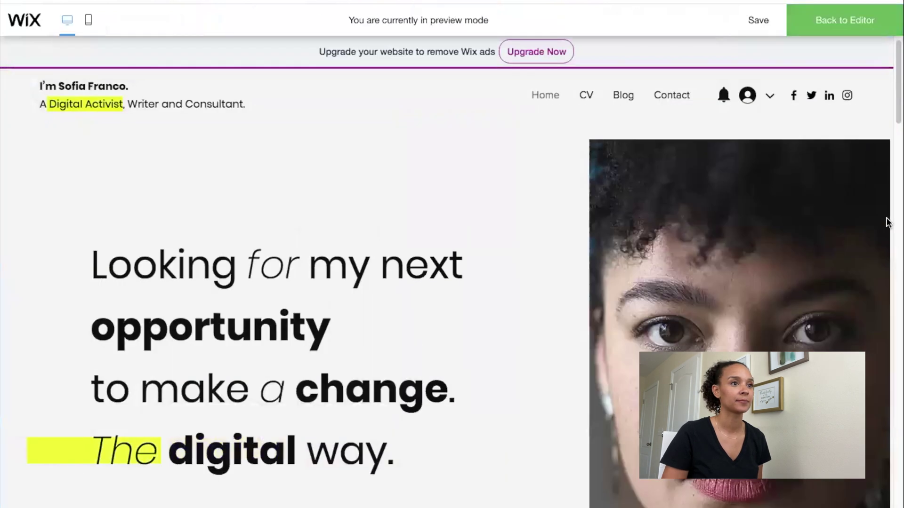